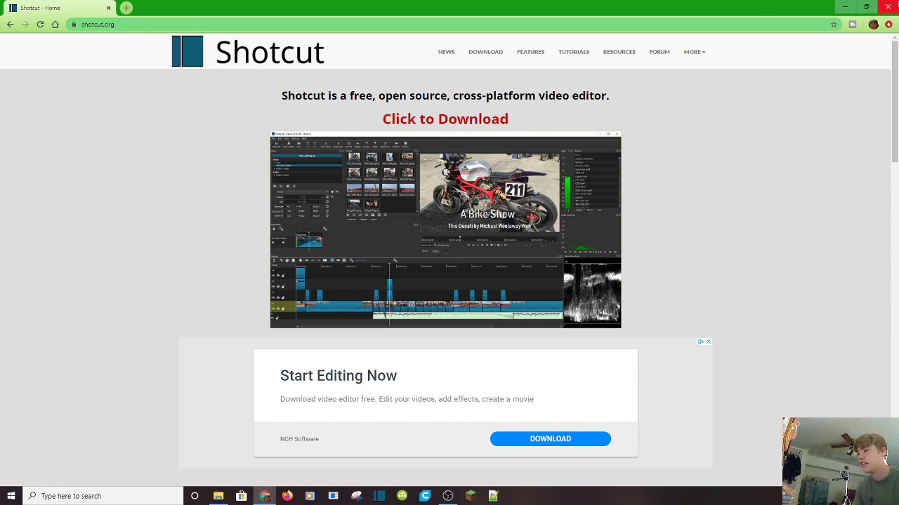
Close the Chrome window that shows the Shotcut website.
{"action": "left_click", "coordinate": [888, 7]}
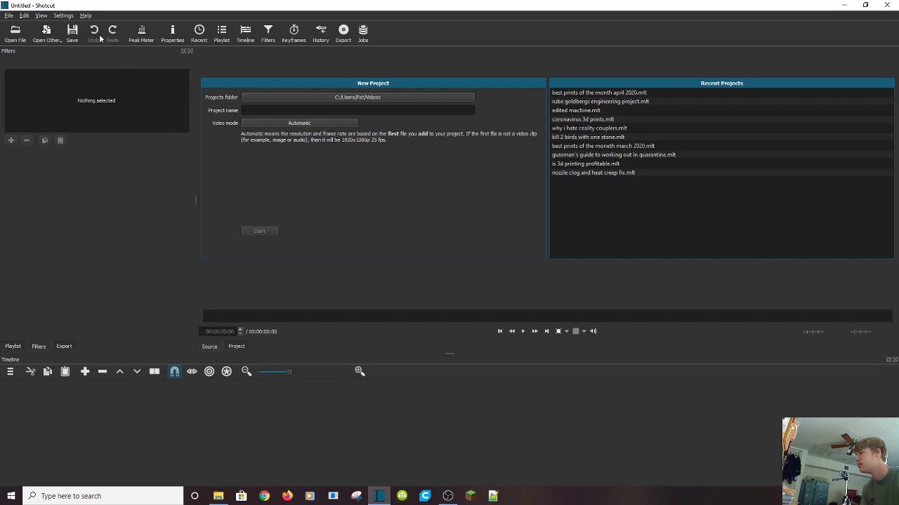
Select the five MP4 files in the april 2020 folder and open them into the playlist.
{"action": "left_click", "coordinate": [15, 32]}
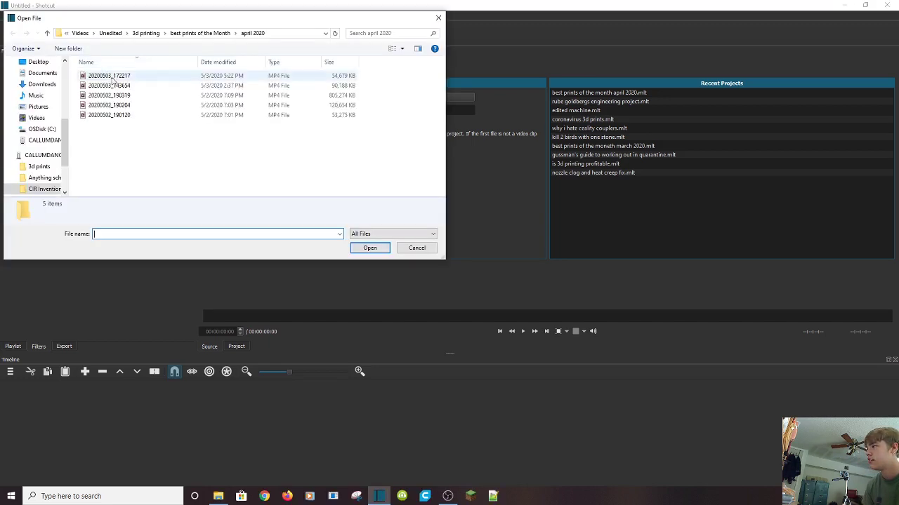
{"action": "left_click_drag", "start_coordinate": [79, 77], "coordinate": [114, 121]}
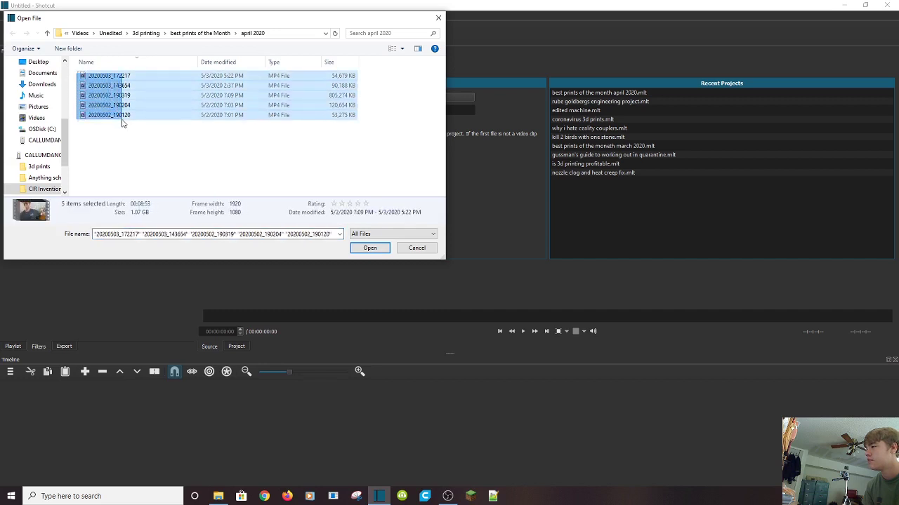
{"action": "left_click", "coordinate": [377, 249]}
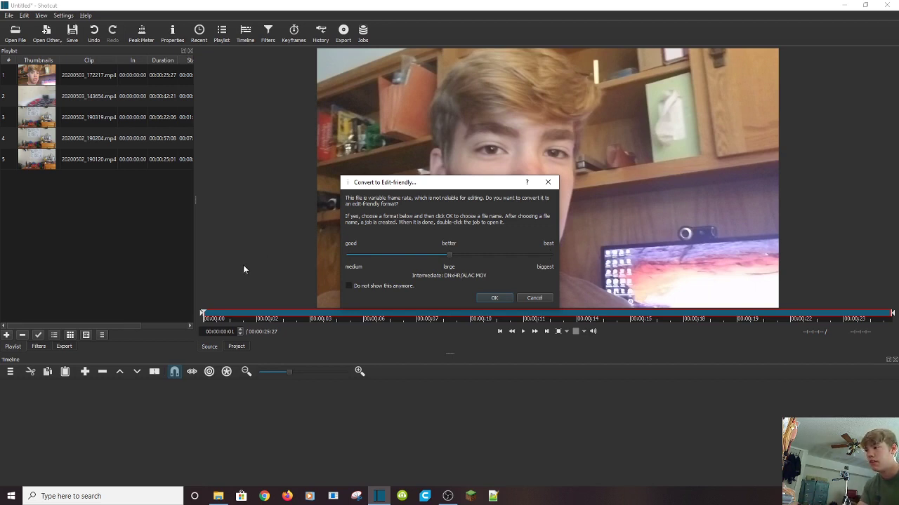
Cancel the edit-friendly conversion and raise the splitter to enlarge the timeline panel.
{"action": "left_click", "coordinate": [545, 299]}
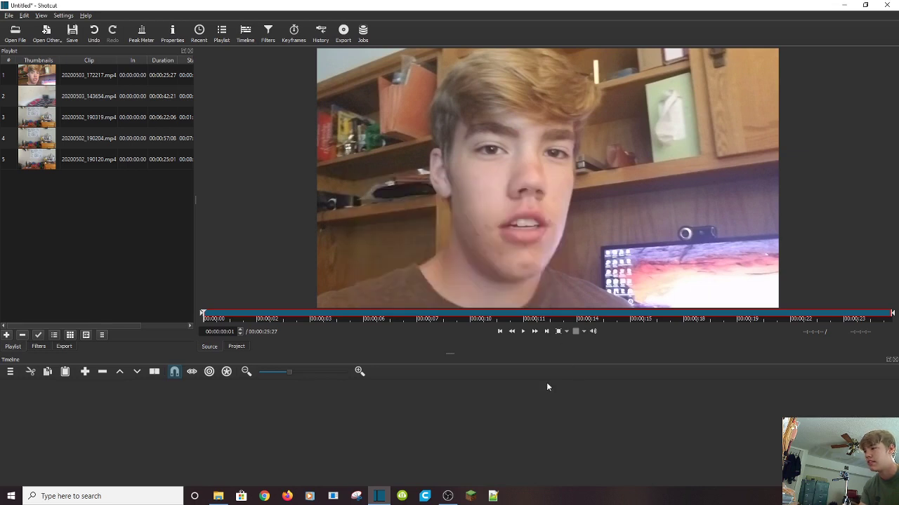
{"action": "left_click_drag", "start_coordinate": [455, 353], "coordinate": [470, 322]}
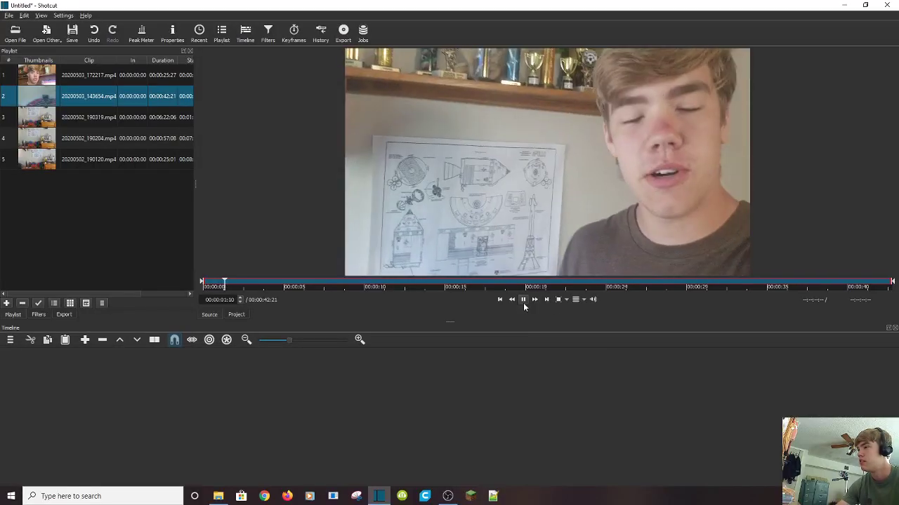
{"action": "left_click", "coordinate": [523, 302]}
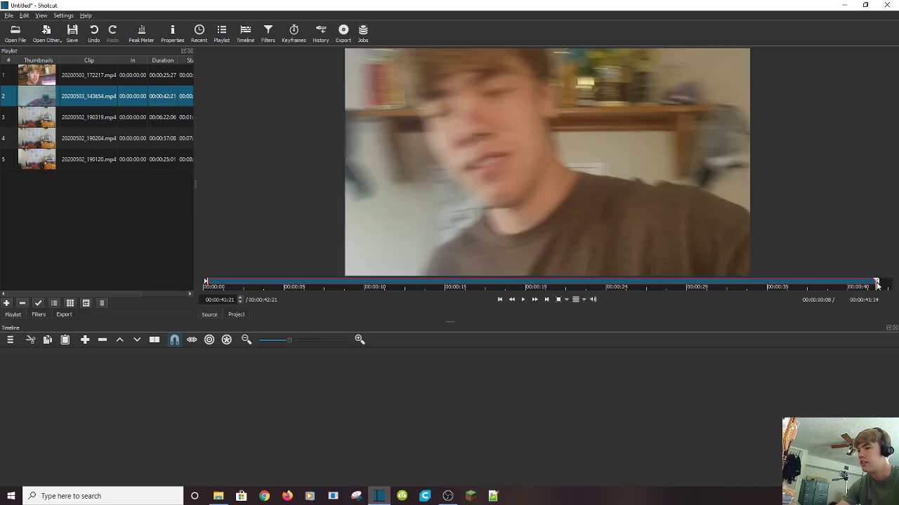
Preview 20200503_143654.mp4 to near its end and drop it onto track V1.
{"action": "left_click", "coordinate": [875, 283]}
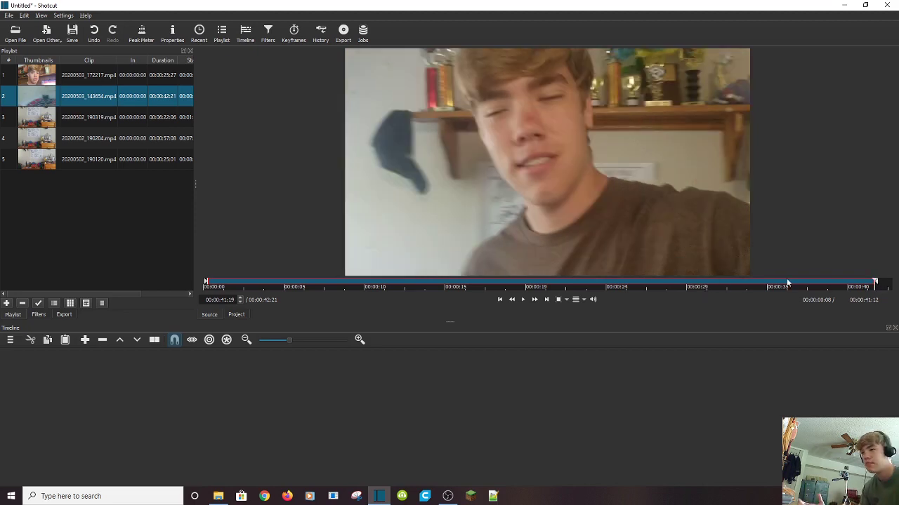
{"action": "left_click_drag", "start_coordinate": [788, 269], "coordinate": [69, 375]}
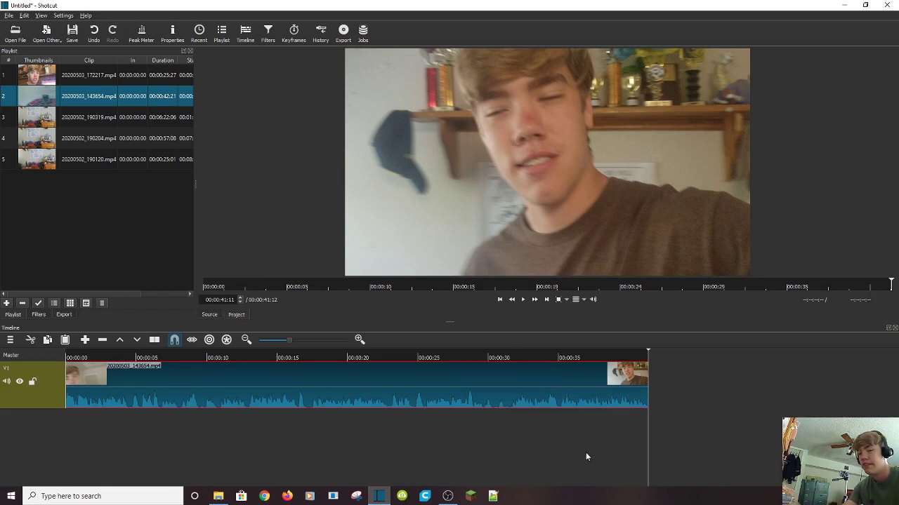
Play the timeline from near the start, then return the playhead to the beginning.
{"action": "left_click_drag", "start_coordinate": [216, 358], "coordinate": [73, 364]}
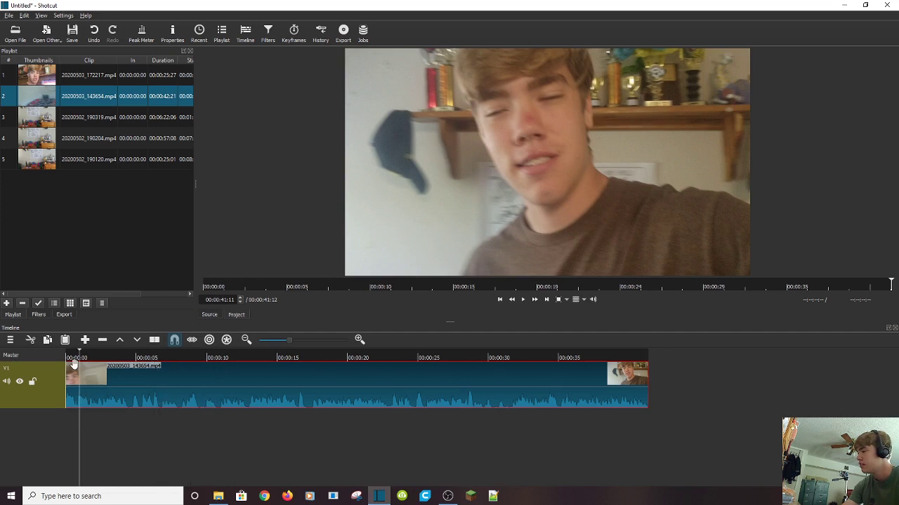
{"action": "key", "text": "space"}
{"action": "left_click_drag", "start_coordinate": [103, 365], "coordinate": [7, 368]}
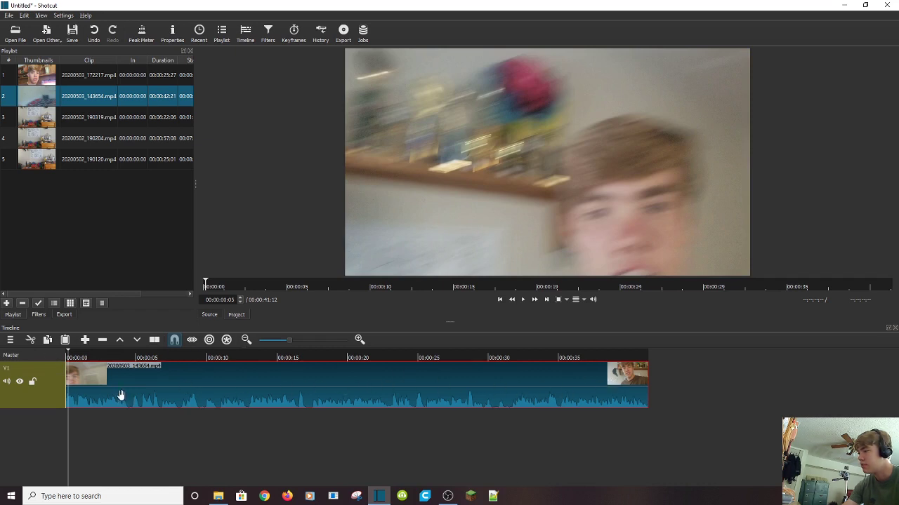
Add one audio track and three video tracks from the timeline menu.
{"action": "left_click", "coordinate": [10, 340]}
{"action": "left_click", "coordinate": [20, 349]}
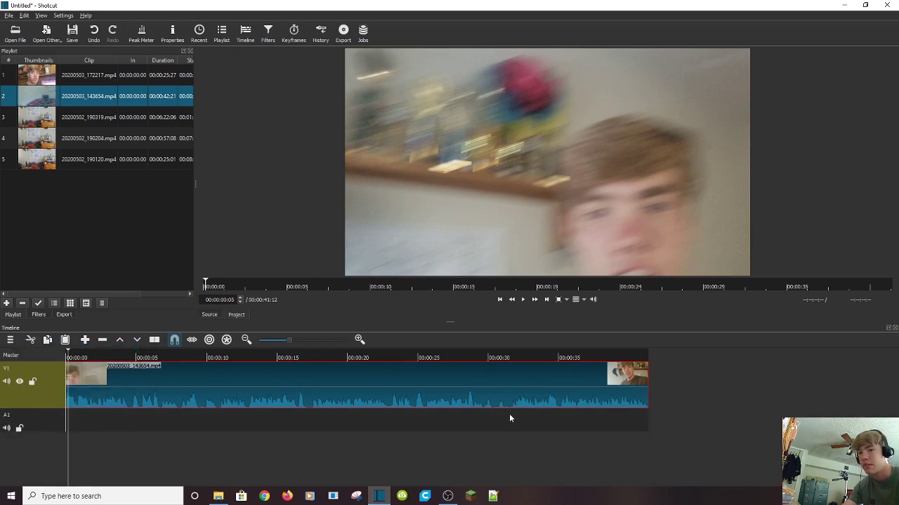
{"action": "left_click", "coordinate": [12, 343]}
{"action": "left_click", "coordinate": [38, 359]}
{"action": "left_click", "coordinate": [12, 339]}
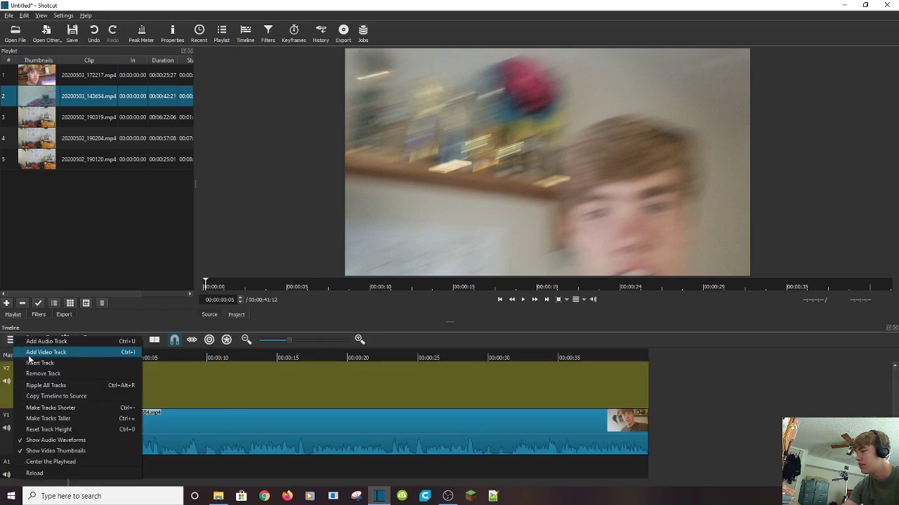
{"action": "left_click", "coordinate": [32, 358]}
{"action": "left_click", "coordinate": [11, 340]}
{"action": "left_click", "coordinate": [19, 360]}
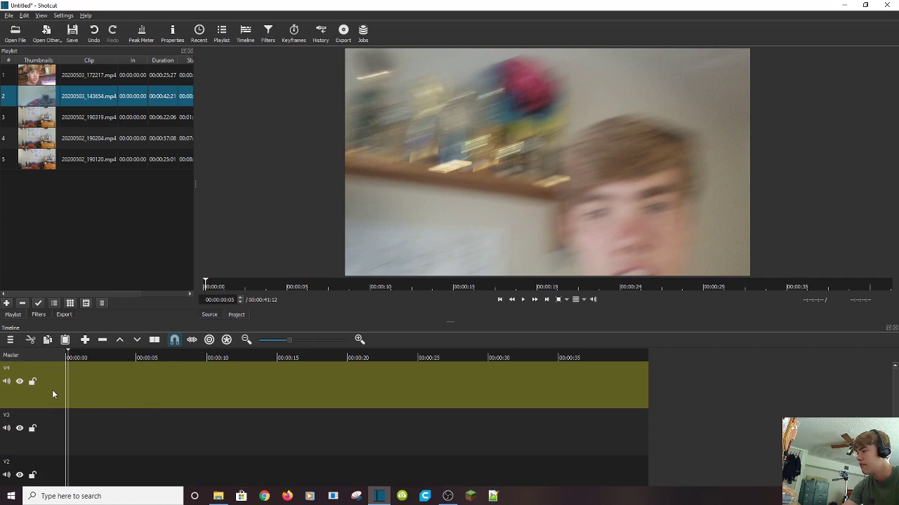
Remove tracks V4 and V3, keeping a single extra video track above V1.
{"action": "right_click", "coordinate": [52, 393]}
{"action": "left_click", "coordinate": [83, 390]}
{"action": "right_click", "coordinate": [45, 376]}
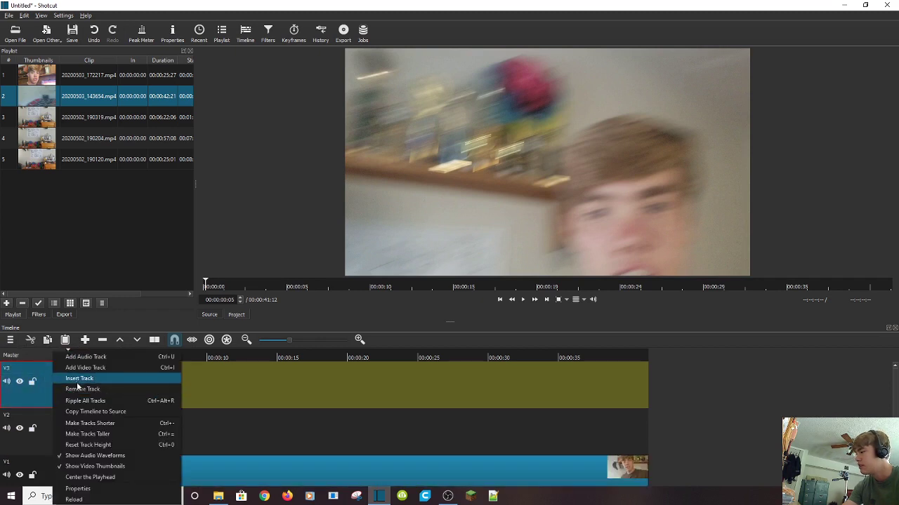
{"action": "left_click", "coordinate": [80, 390]}
{"action": "scroll", "coordinate": [139, 402], "scroll_direction": "down", "scroll_amount": 1}
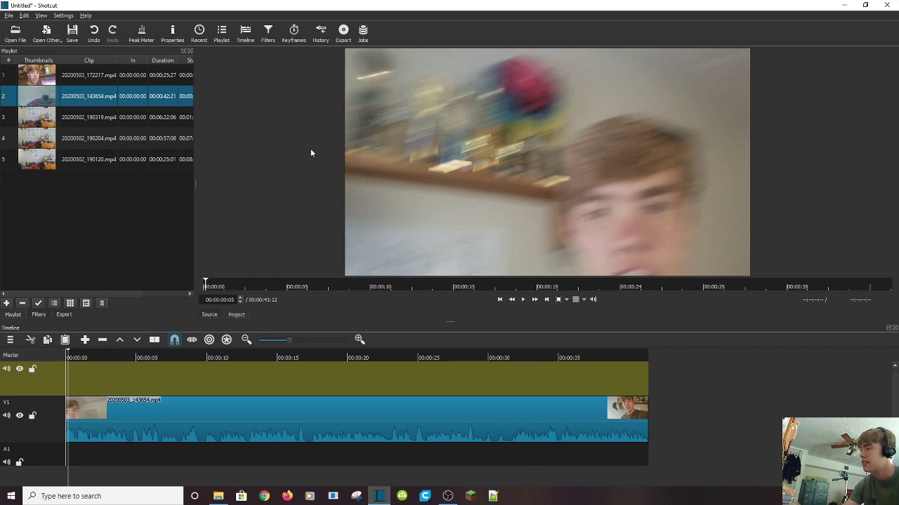
Load 20200502_190319.mp4 and trim it to in-point 00:00:36:02, duration 00:05:37:16.
{"action": "mouse_move", "coordinate": [627, 357]}
{"action": "left_mouse_down"}
{"action": "mouse_move", "coordinate": [649, 354]}
{"action": "mouse_move", "coordinate": [620, 357]}
{"action": "left_mouse_up"}
{"action": "left_click_drag", "start_coordinate": [533, 361], "coordinate": [596, 358]}
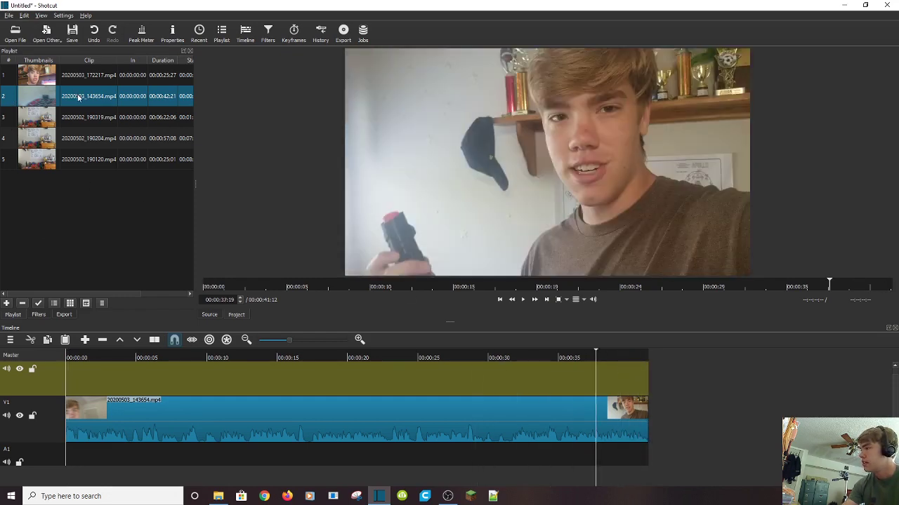
{"action": "double_click", "coordinate": [78, 98]}
{"action": "double_click", "coordinate": [83, 118]}
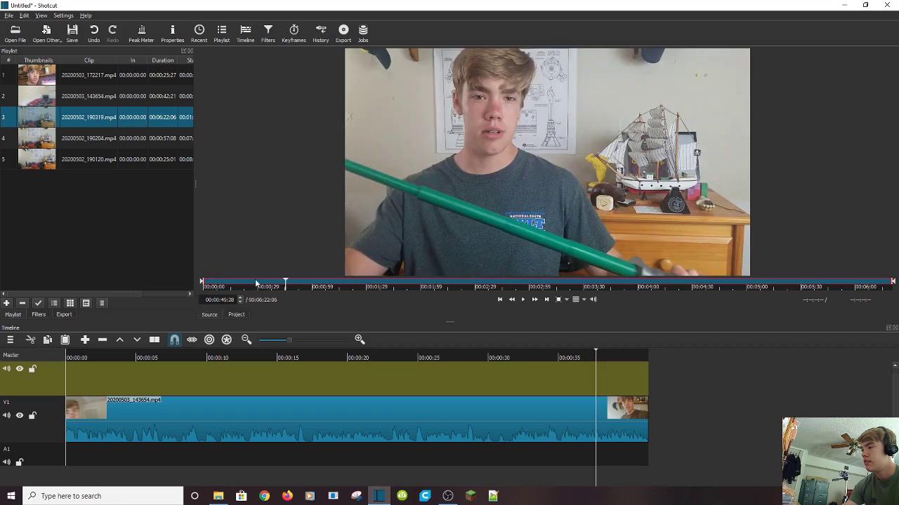
{"action": "left_click_drag", "start_coordinate": [202, 283], "coordinate": [267, 283]}
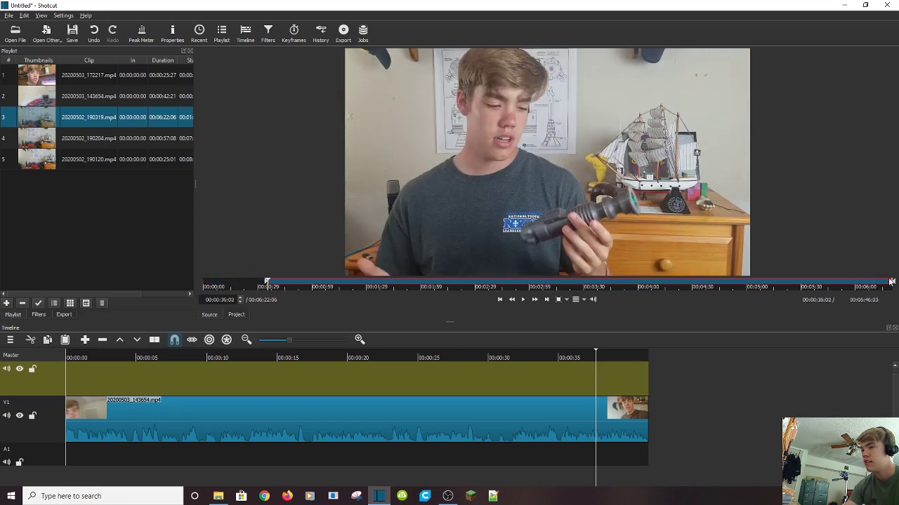
{"action": "left_click_drag", "start_coordinate": [893, 282], "coordinate": [876, 283]}
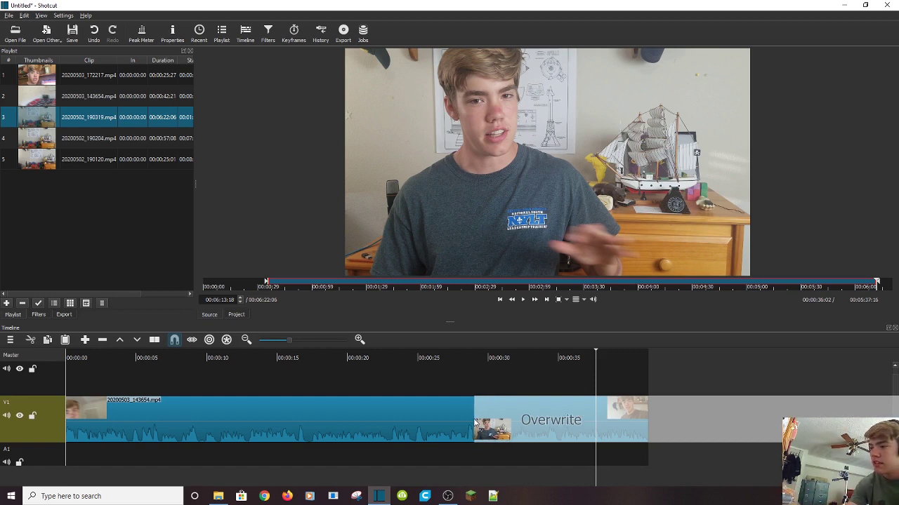
Drop trimmed 20200502_190319.mp4 on V1 after the first clip; park playhead at 00:00:13:19.
{"action": "left_click_drag", "start_coordinate": [475, 423], "coordinate": [702, 417]}
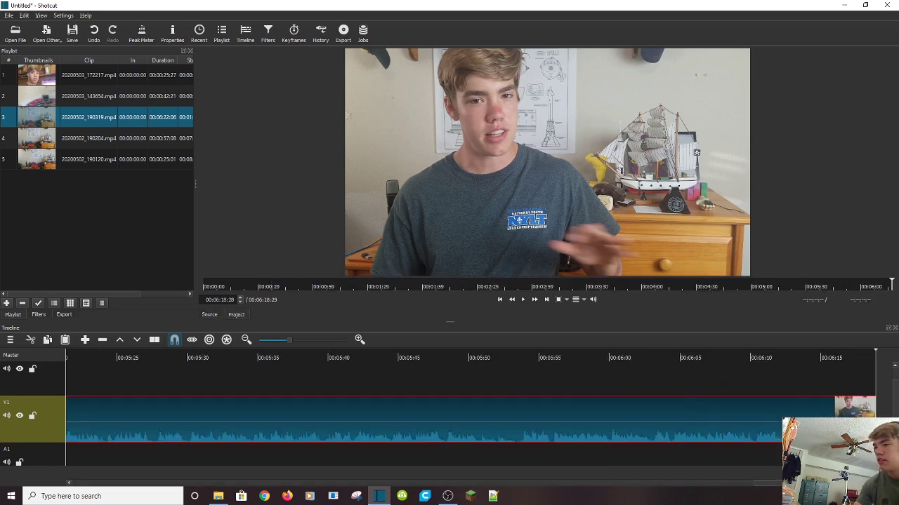
{"action": "left_click_drag", "start_coordinate": [669, 486], "coordinate": [250, 456]}
{"action": "left_click", "coordinate": [216, 361]}
{"action": "left_click_drag", "start_coordinate": [216, 361], "coordinate": [294, 360]}
{"action": "left_click", "coordinate": [257, 358]}
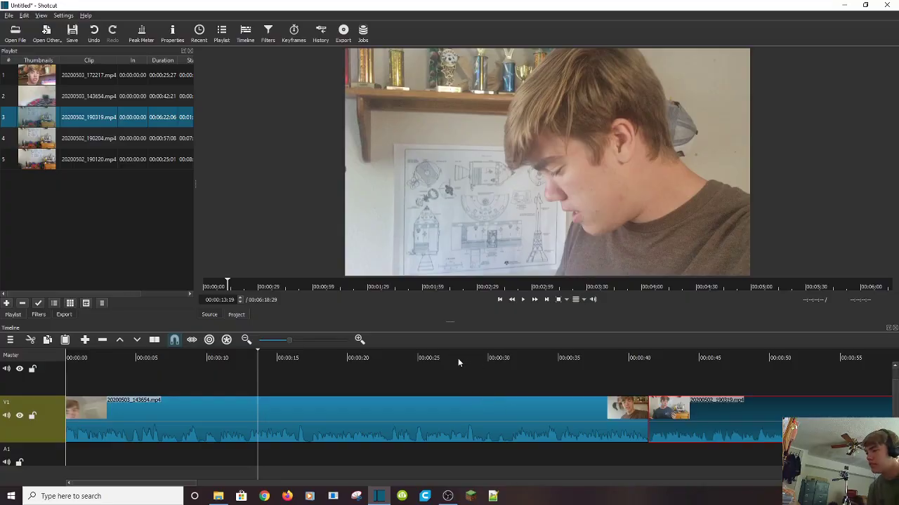
Split 20200503_143654.mp4 at 00:00:29:06 and remove the split-off piece, closing the gap.
{"action": "left_click_drag", "start_coordinate": [457, 358], "coordinate": [483, 363]}
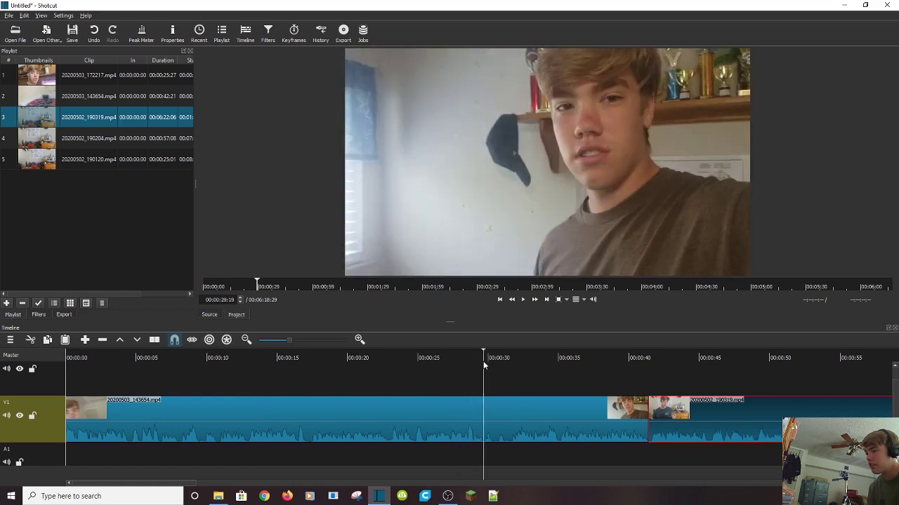
{"action": "right_click", "coordinate": [488, 422]}
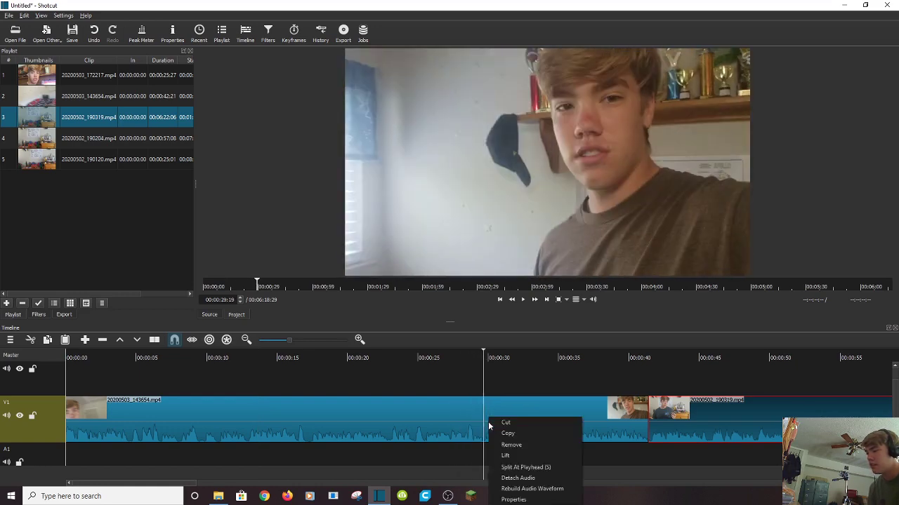
{"action": "left_click", "coordinate": [526, 467]}
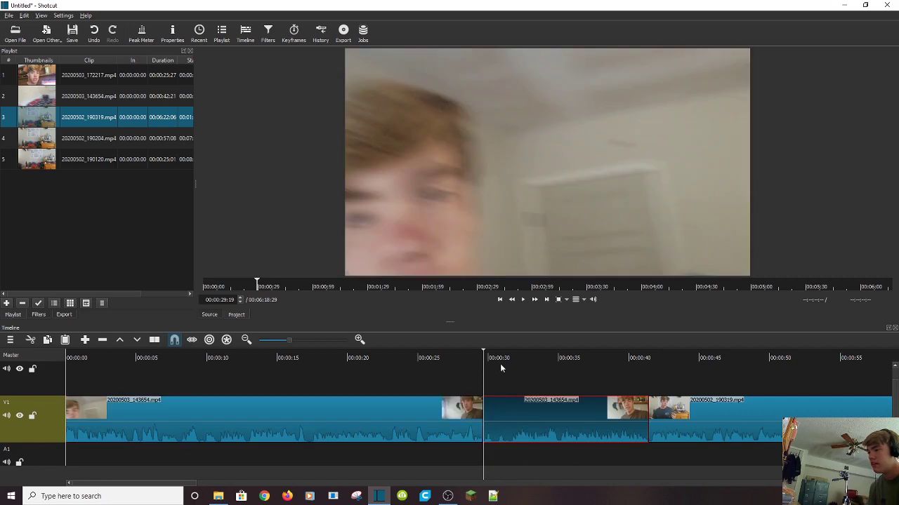
{"action": "left_click_drag", "start_coordinate": [491, 358], "coordinate": [548, 363]}
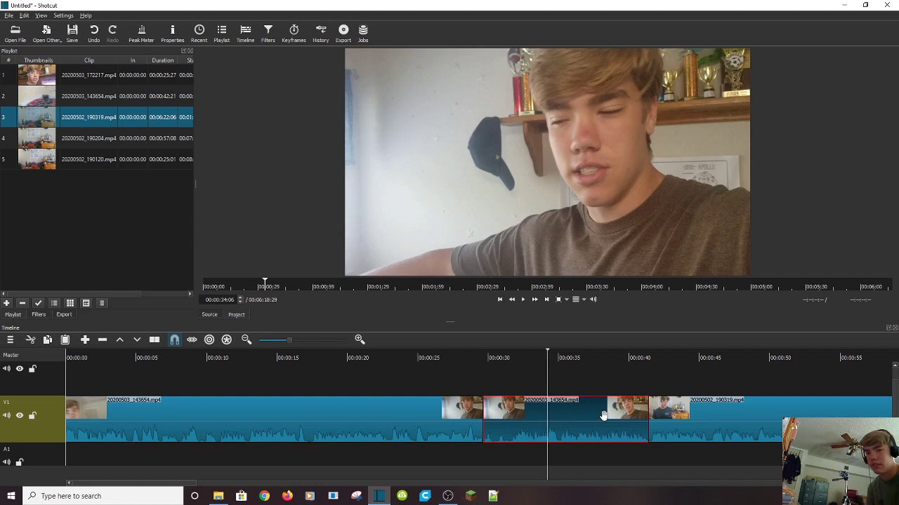
{"action": "right_click", "coordinate": [579, 422]}
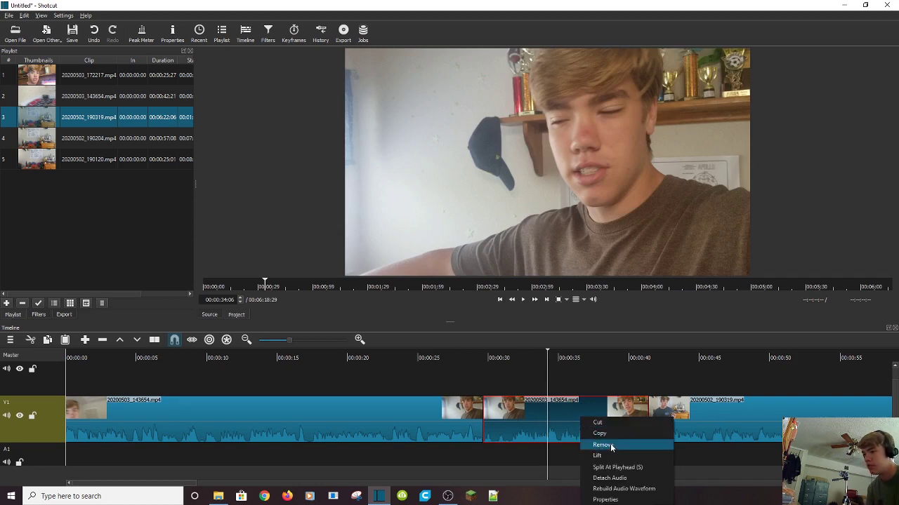
{"action": "left_click", "coordinate": [608, 445]}
Paste a piece of 20200503_143654.mp4 at about 00:00:29, then lift it to leave a gap.
{"action": "left_click", "coordinate": [474, 357]}
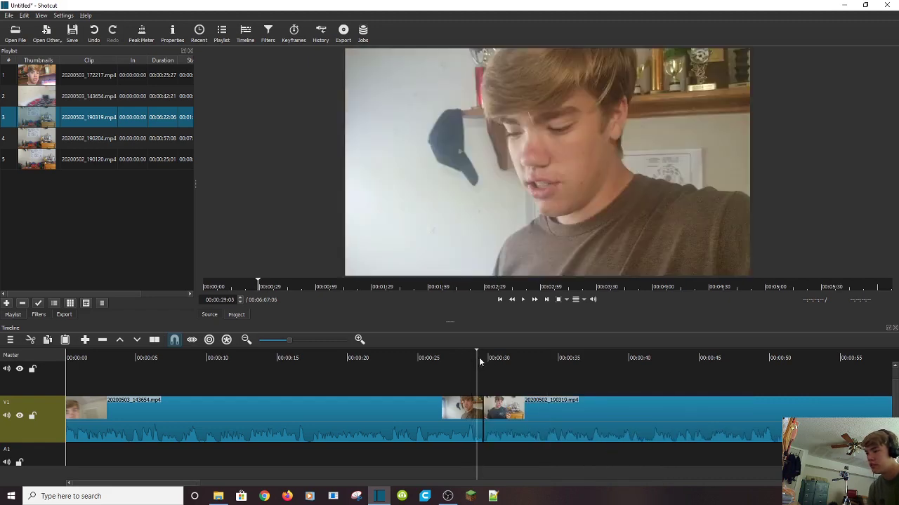
{"action": "left_click", "coordinate": [476, 365]}
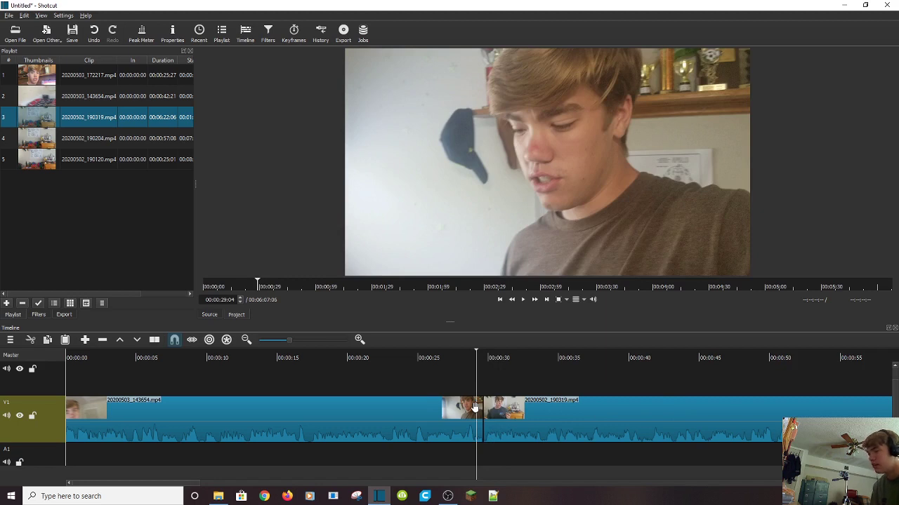
{"action": "key", "text": "ctrl+v"}
{"action": "left_click", "coordinate": [550, 359]}
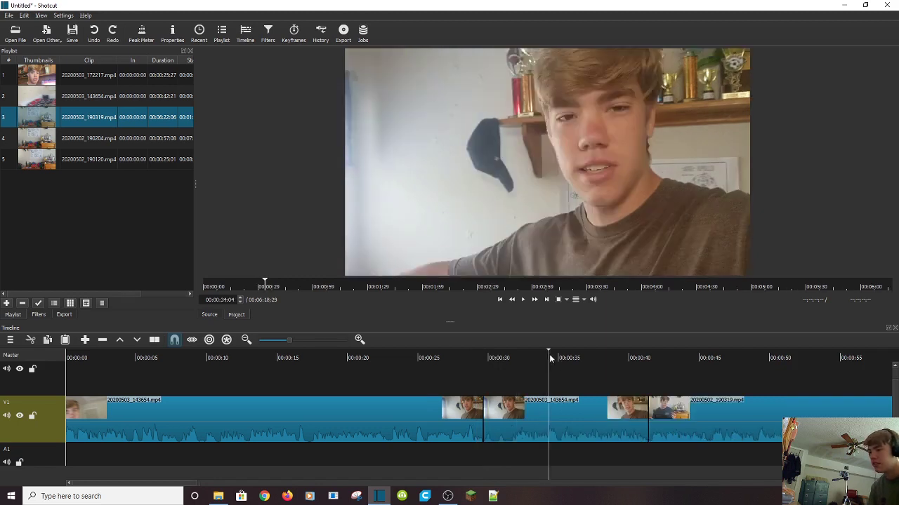
{"action": "left_click", "coordinate": [580, 428]}
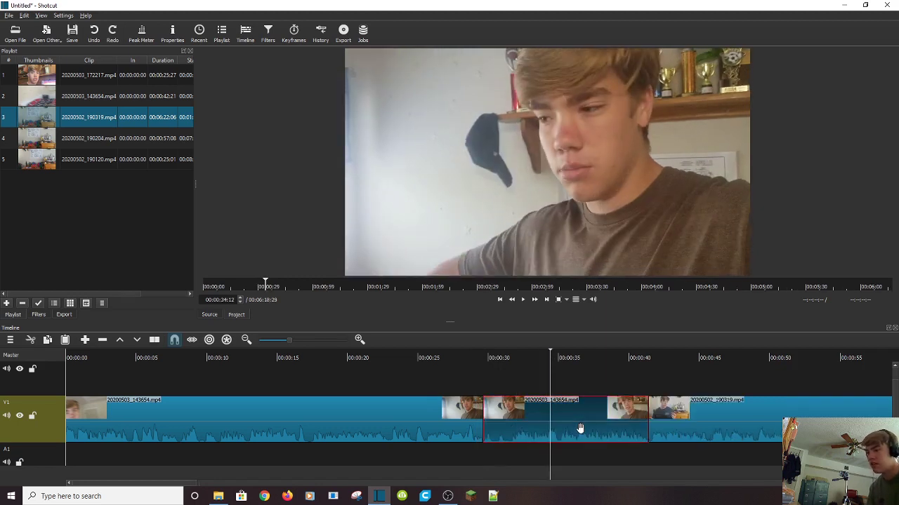
{"action": "right_click", "coordinate": [579, 421]}
{"action": "left_click", "coordinate": [603, 456]}
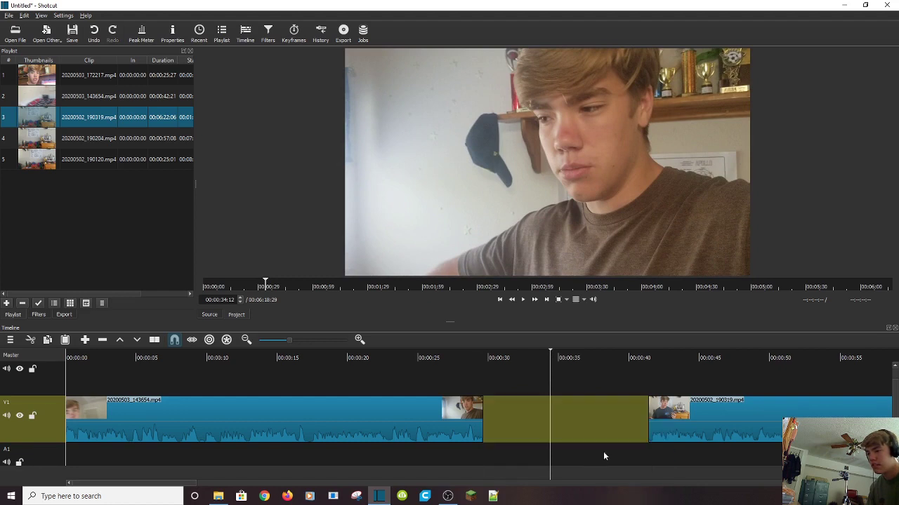
Remove the empty gap and set the playhead back to 00:00:28:14.
{"action": "left_click_drag", "start_coordinate": [512, 421], "coordinate": [546, 420]}
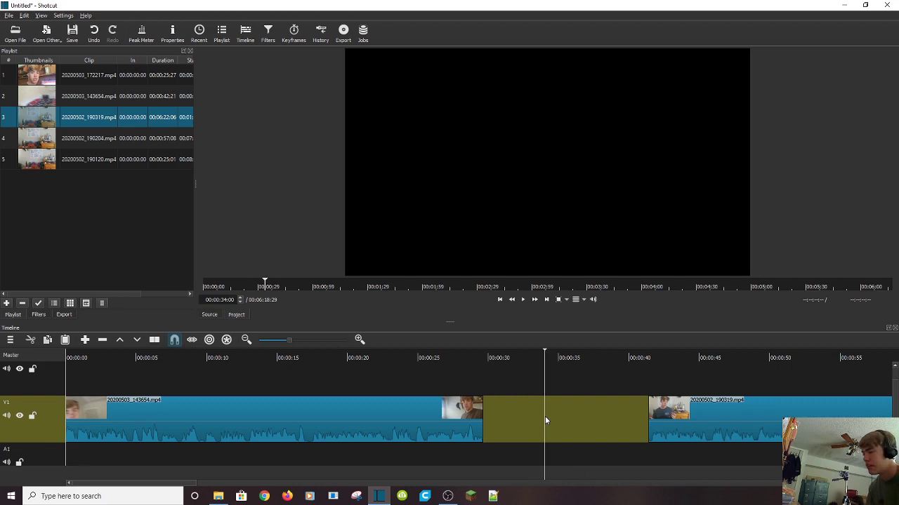
{"action": "right_click", "coordinate": [562, 414]}
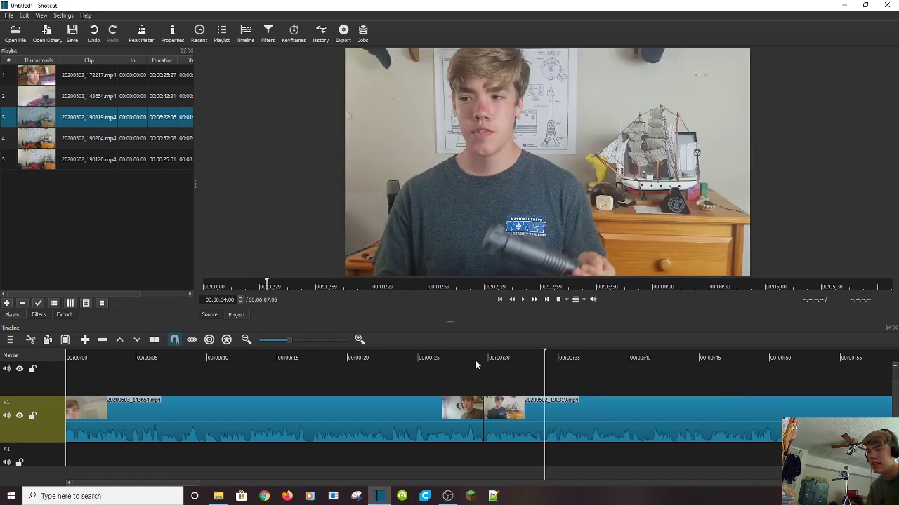
{"action": "left_click_drag", "start_coordinate": [476, 365], "coordinate": [466, 365]}
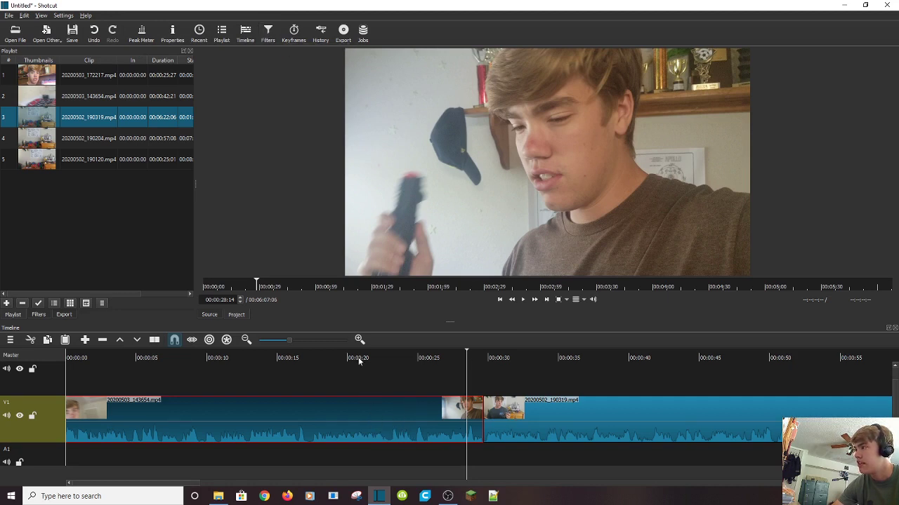
Browse the video and audio filter lists, then add Brightness from Favorites.
{"action": "left_click", "coordinate": [270, 35]}
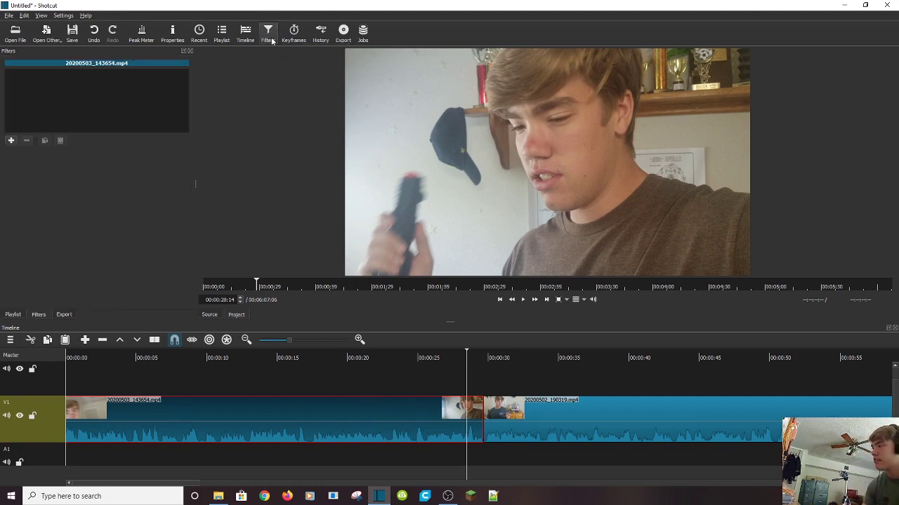
{"action": "left_click", "coordinate": [12, 141]}
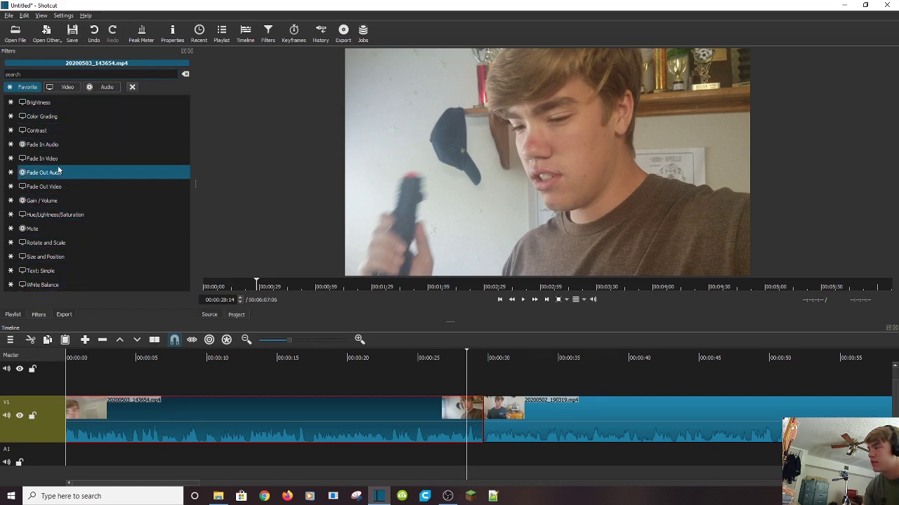
{"action": "left_click", "coordinate": [67, 88]}
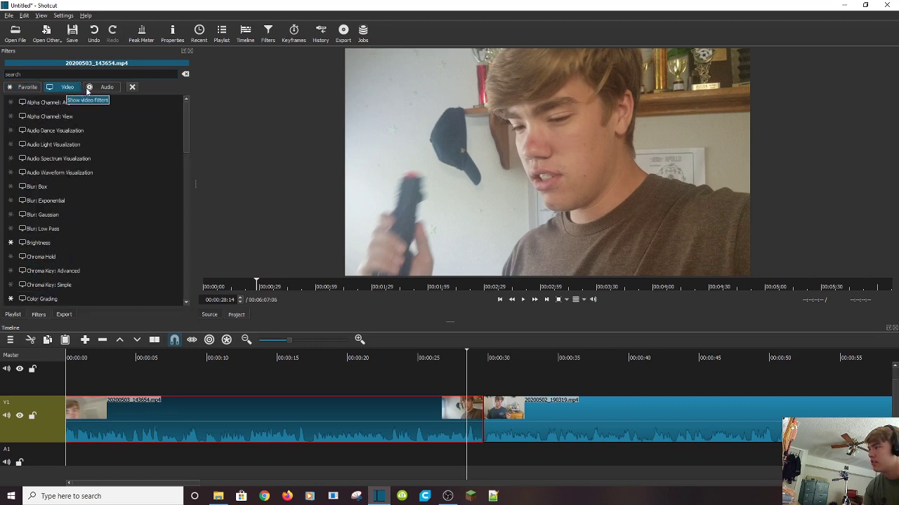
{"action": "scroll", "coordinate": [86, 186], "scroll_direction": "down", "scroll_amount": 12}
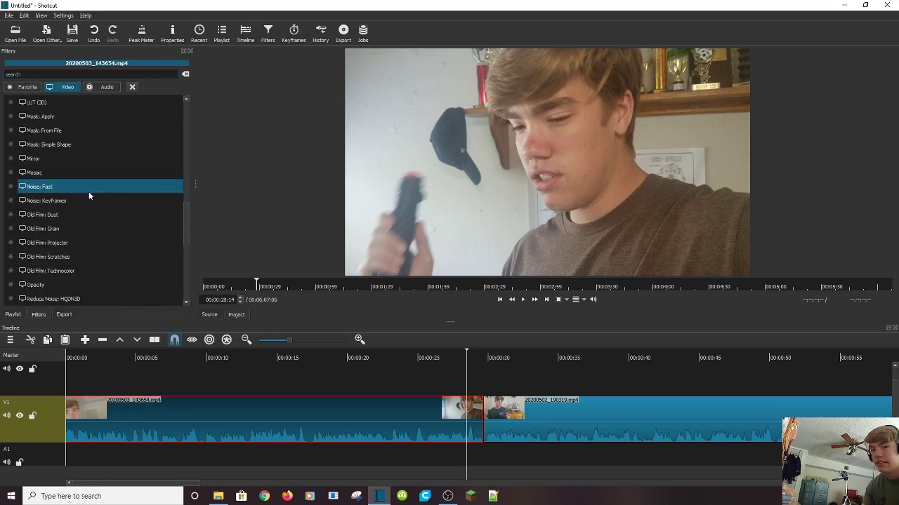
{"action": "left_click", "coordinate": [104, 87]}
{"action": "scroll", "coordinate": [72, 170], "scroll_direction": "down", "scroll_amount": 2}
{"action": "scroll", "coordinate": [87, 206], "scroll_direction": "up", "scroll_amount": 2}
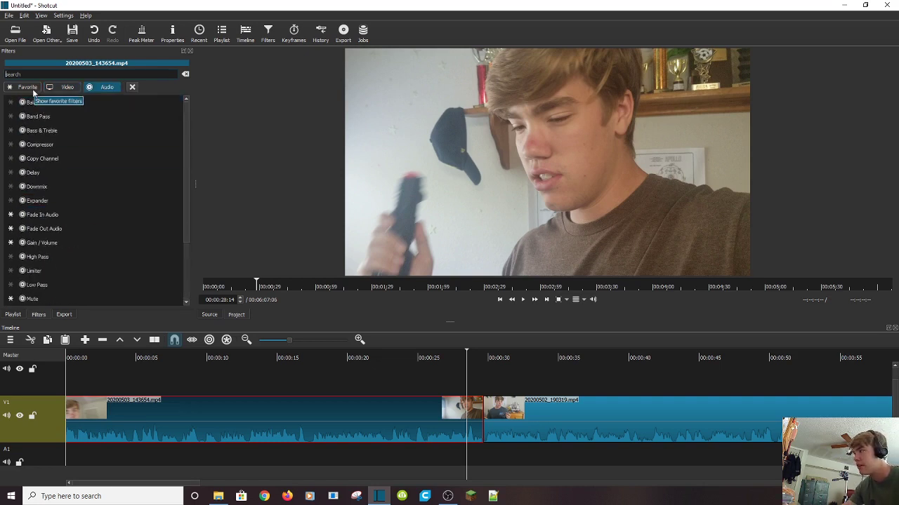
{"action": "left_click", "coordinate": [32, 88]}
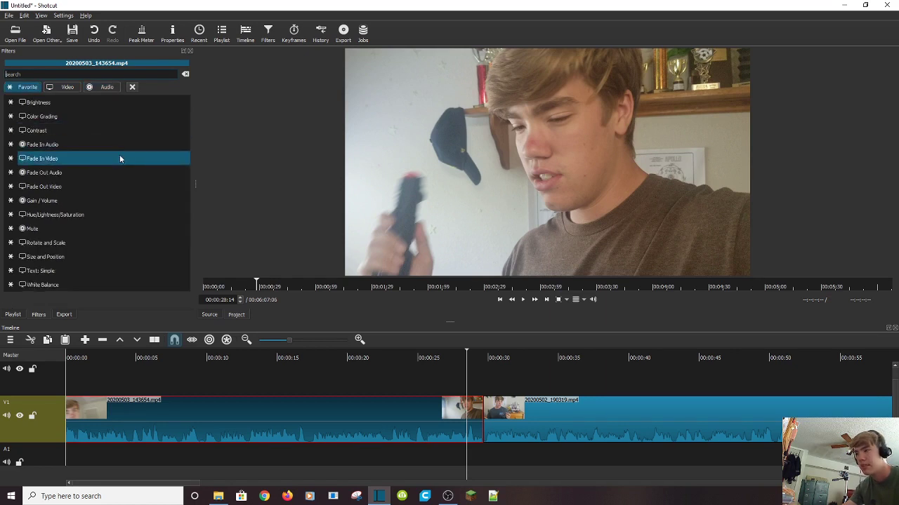
{"action": "left_click", "coordinate": [62, 104]}
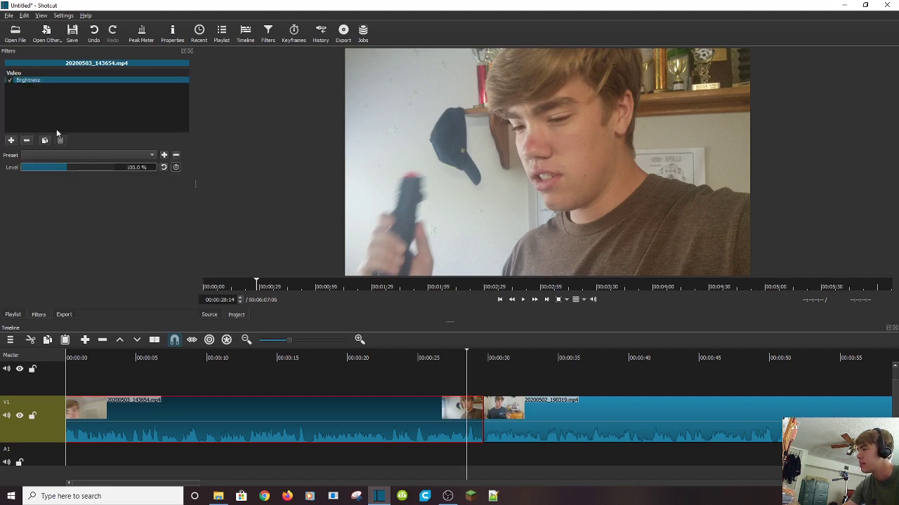
Drag the Brightness level up to 200%, then down to 0%.
{"action": "left_click_drag", "start_coordinate": [68, 168], "coordinate": [117, 167]}
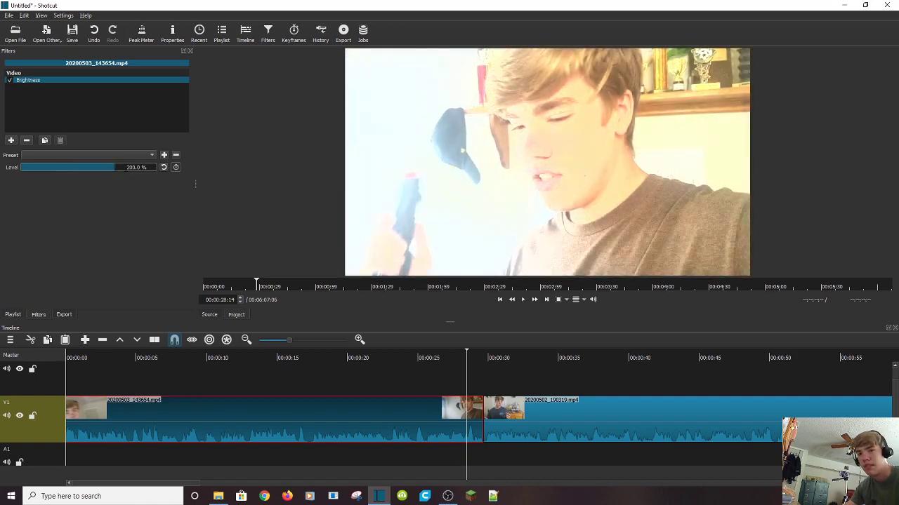
{"action": "left_click_drag", "start_coordinate": [113, 168], "coordinate": [86, 167]}
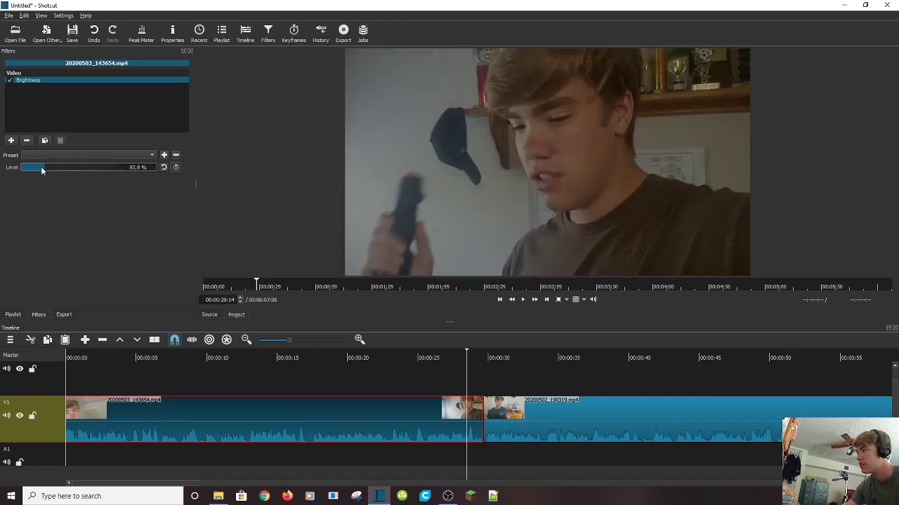
{"action": "left_click_drag", "start_coordinate": [39, 170], "coordinate": [17, 168]}
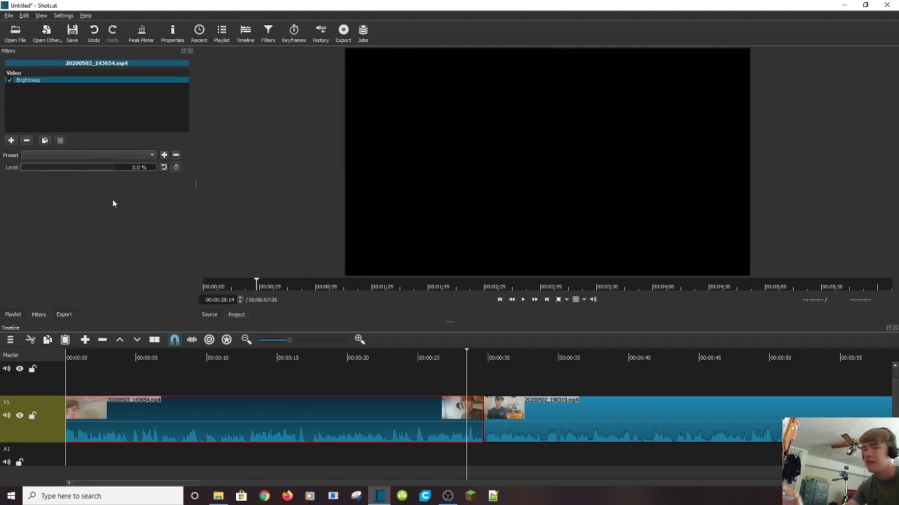
Remove Brightness, add Fade Out Audio, and drag in a 00:00:01:27 video fade-out.
{"action": "left_click", "coordinate": [26, 140]}
{"action": "left_click", "coordinate": [10, 140]}
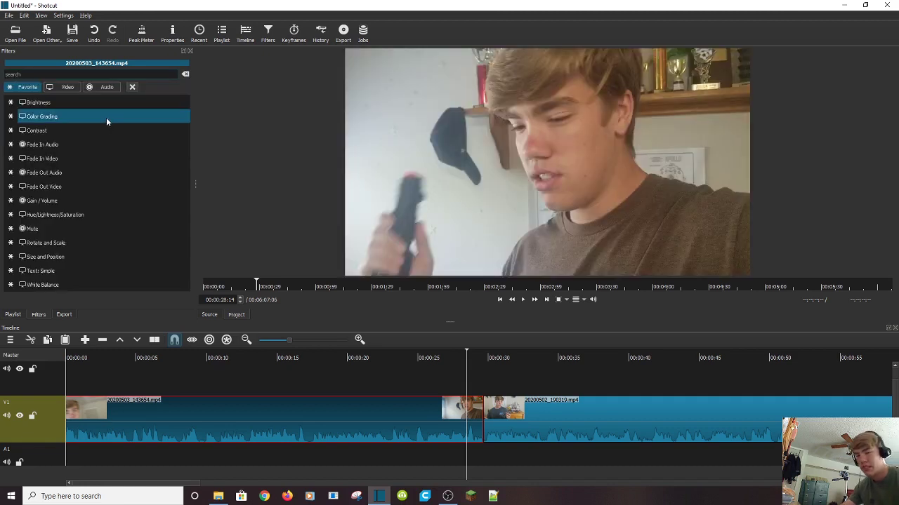
{"action": "left_click", "coordinate": [87, 173]}
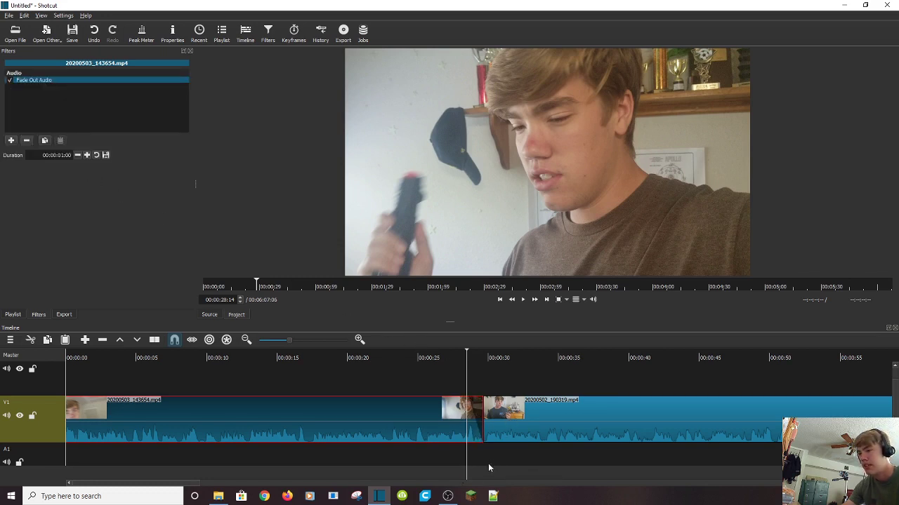
{"action": "mouse_move", "coordinate": [466, 402]}
{"action": "left_mouse_down"}
{"action": "mouse_move", "coordinate": [395, 431]}
{"action": "mouse_move", "coordinate": [474, 417]}
{"action": "left_mouse_up"}
Play the clip's ending to check the fade and disable the Fade Out Audio filter.
{"action": "left_click", "coordinate": [433, 358]}
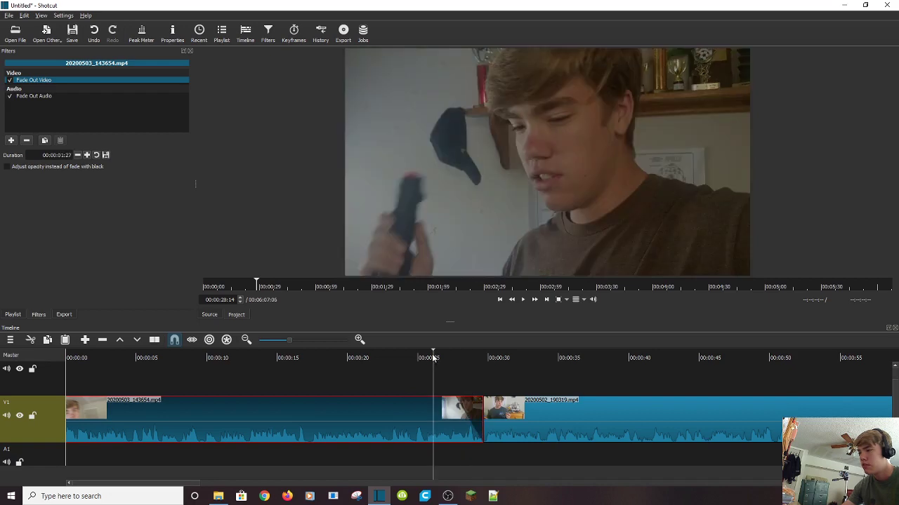
{"action": "left_click", "coordinate": [523, 300]}
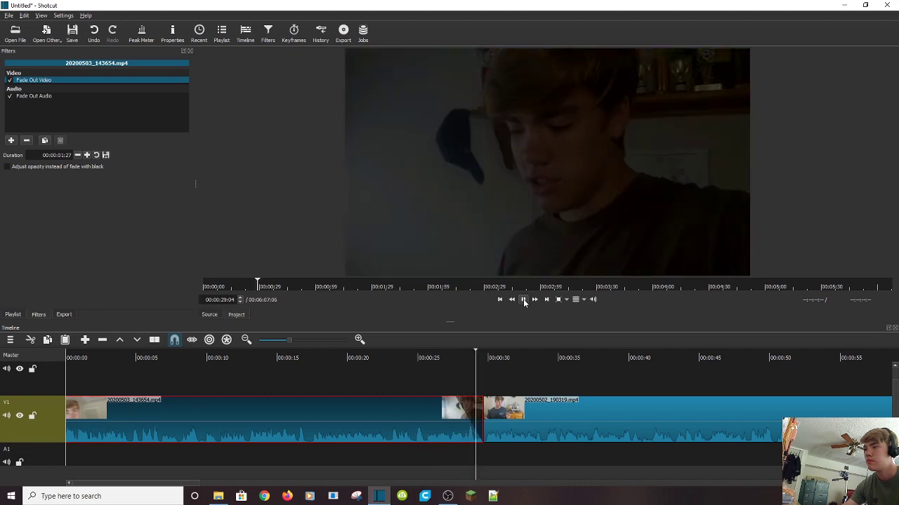
{"action": "left_click", "coordinate": [523, 300]}
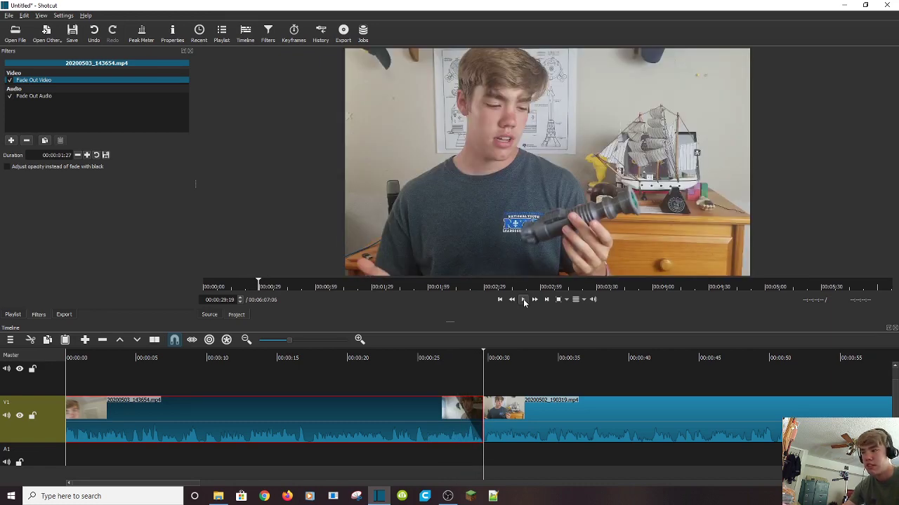
{"action": "mouse_move", "coordinate": [475, 358]}
{"action": "left_mouse_down"}
{"action": "mouse_move", "coordinate": [454, 359]}
{"action": "mouse_move", "coordinate": [472, 358]}
{"action": "left_mouse_up"}
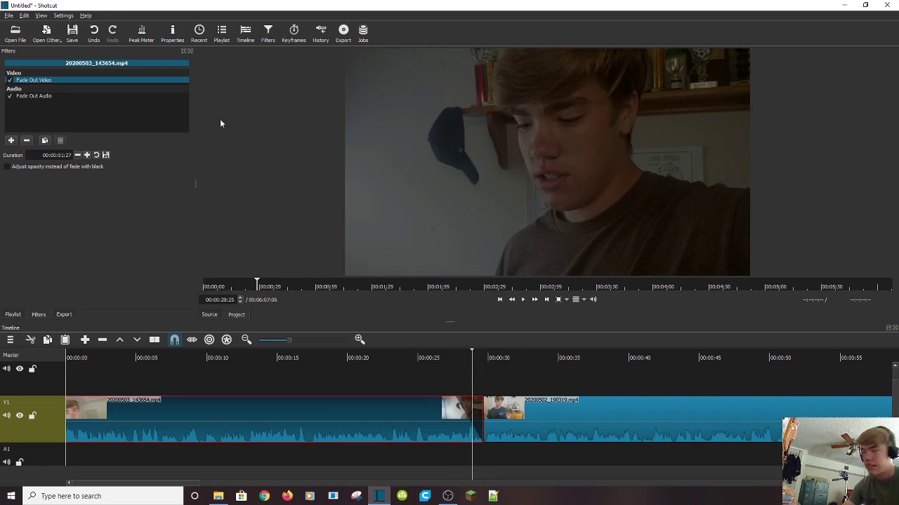
{"action": "left_click", "coordinate": [10, 81]}
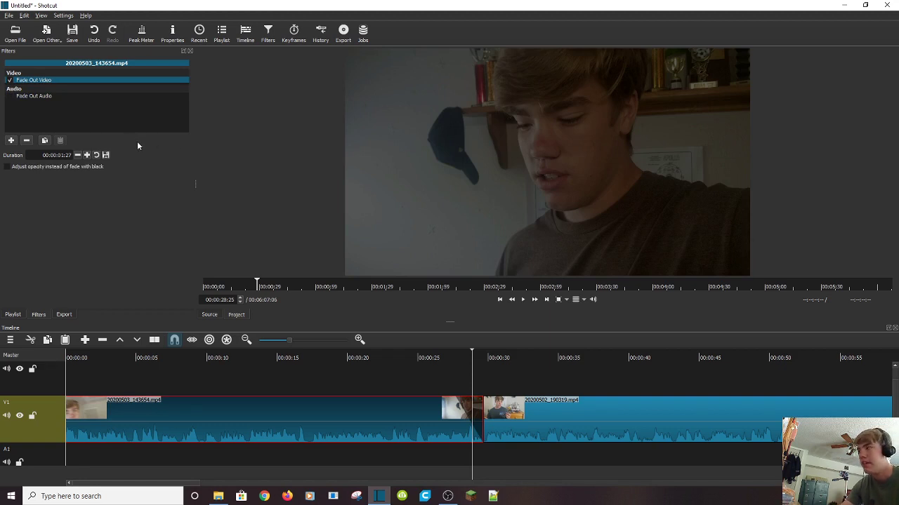
{"action": "left_click", "coordinate": [10, 140]}
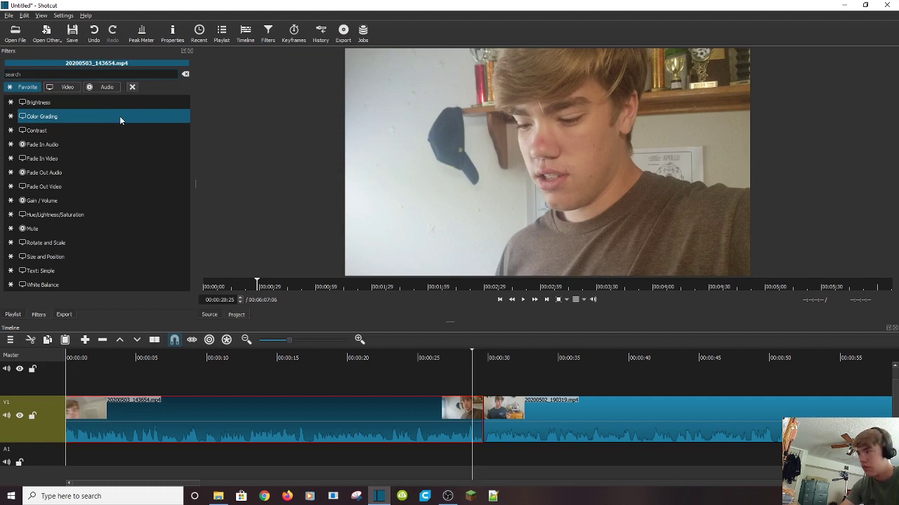
Add a Gain / Volume filter to 20200503_143654.mp4 and enter level 5, previewing from about 22 seconds.
{"action": "left_click", "coordinate": [83, 200]}
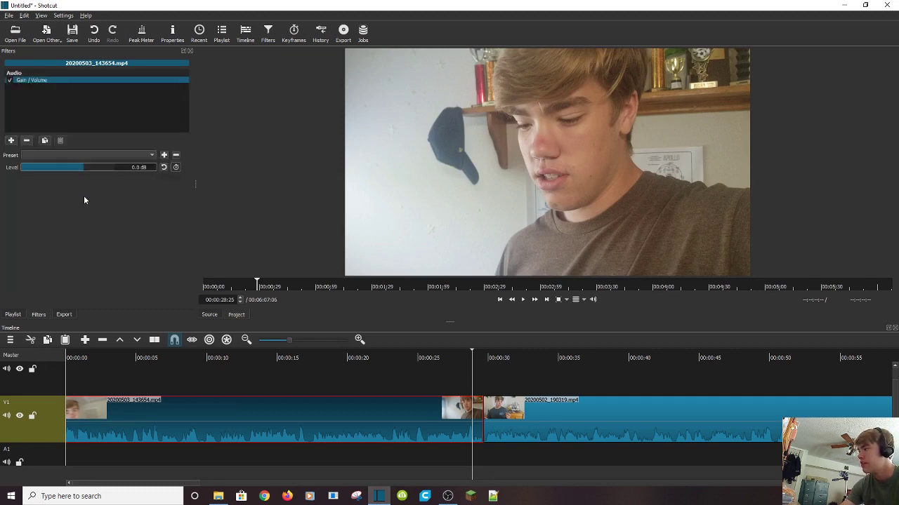
{"action": "left_click", "coordinate": [395, 359]}
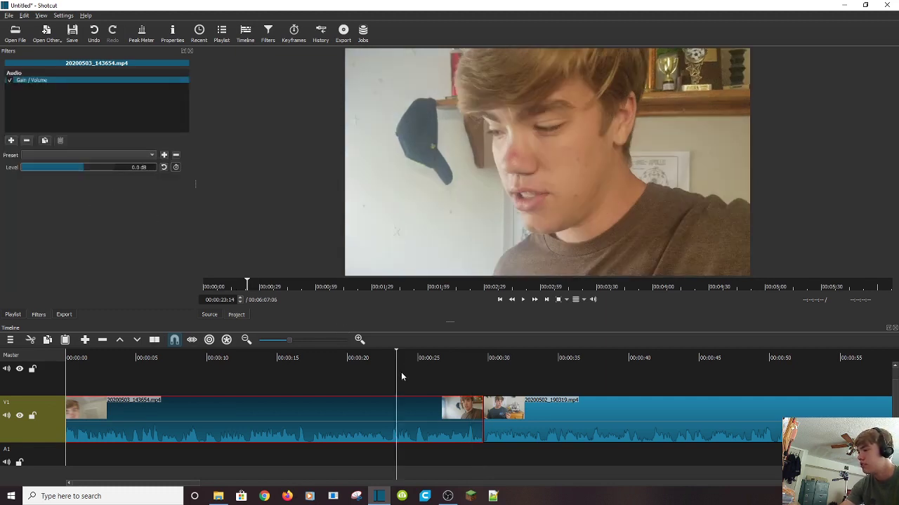
{"action": "left_click", "coordinate": [523, 299]}
{"action": "left_click_drag", "start_coordinate": [431, 360], "coordinate": [404, 358]}
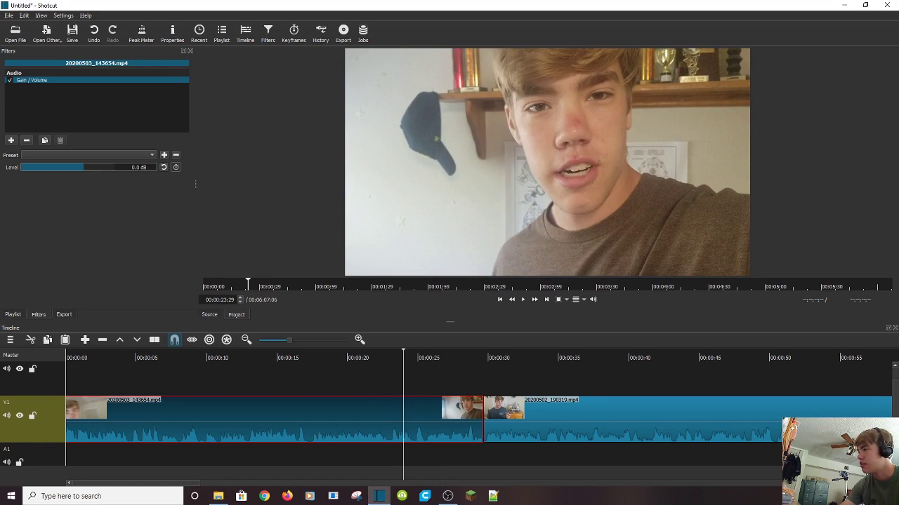
{"action": "double_click", "coordinate": [139, 167]}
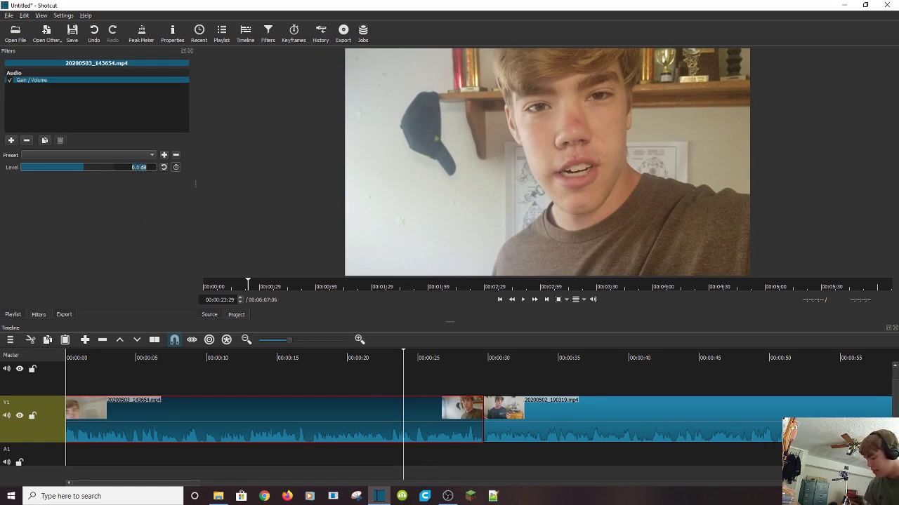
{"action": "type", "text": "5"}
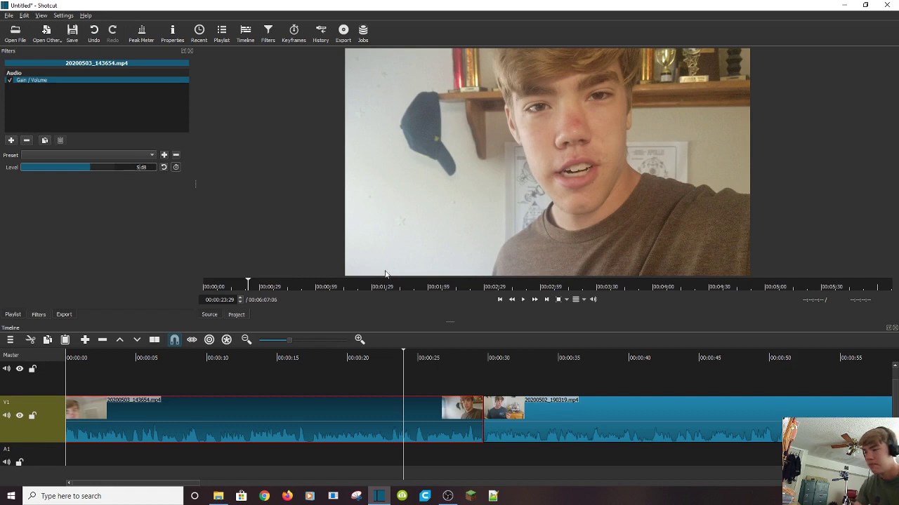
{"action": "left_click", "coordinate": [385, 358]}
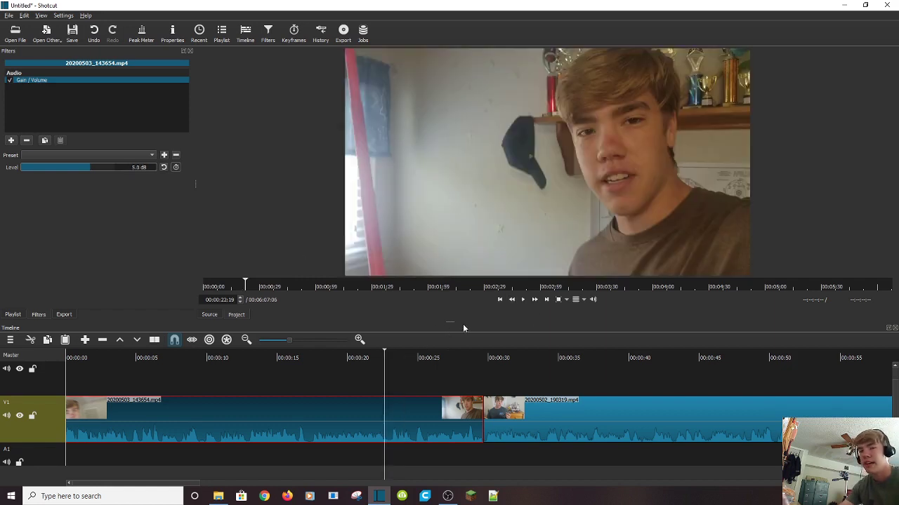
{"action": "left_click", "coordinate": [523, 300]}
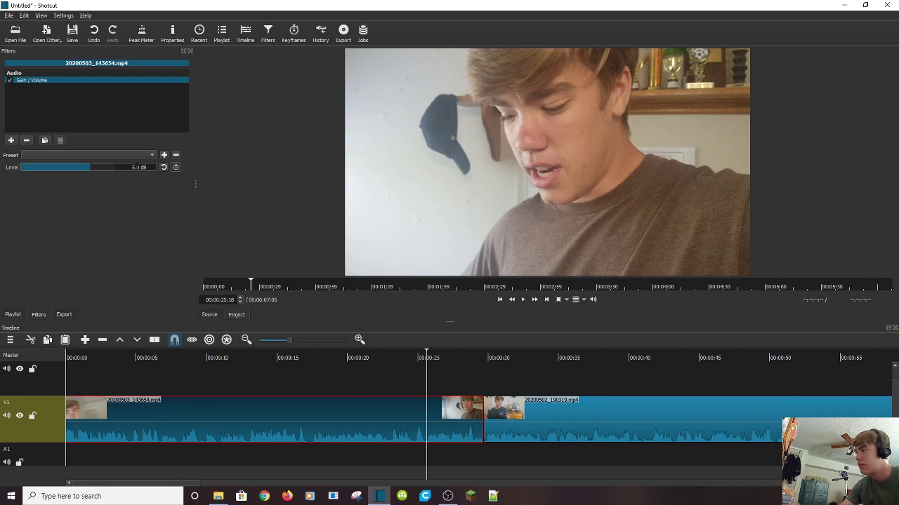
Drag the level slider and replay from 17–21 seconds, settling the gain at 7 dB.
{"action": "left_click", "coordinate": [368, 358]}
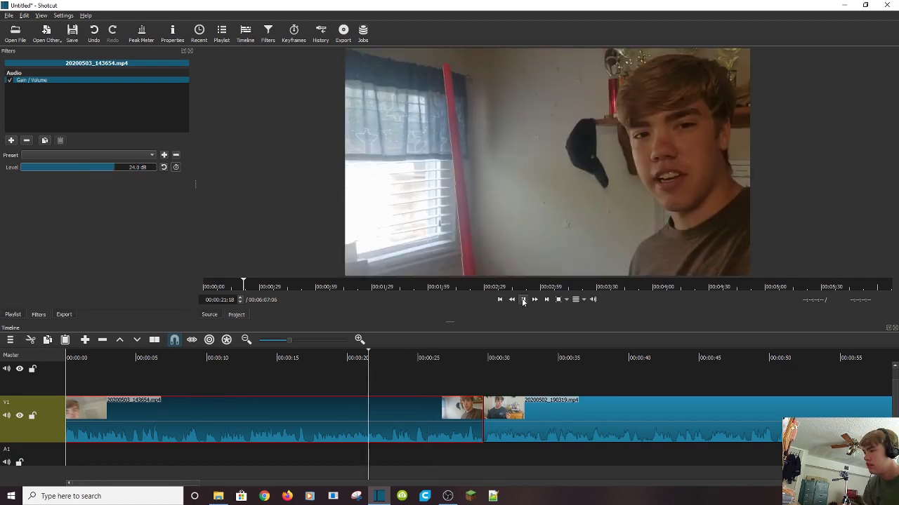
{"action": "left_click", "coordinate": [522, 300]}
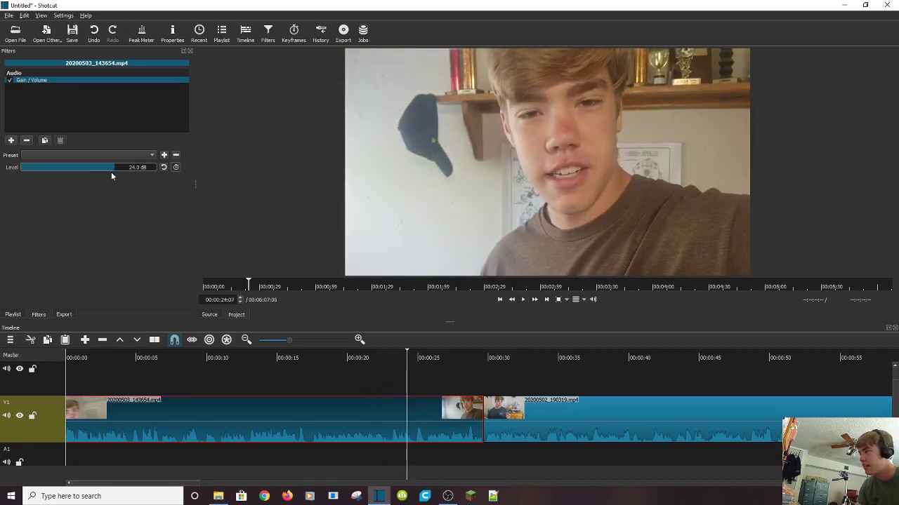
{"action": "left_click_drag", "start_coordinate": [28, 169], "coordinate": [14, 169]}
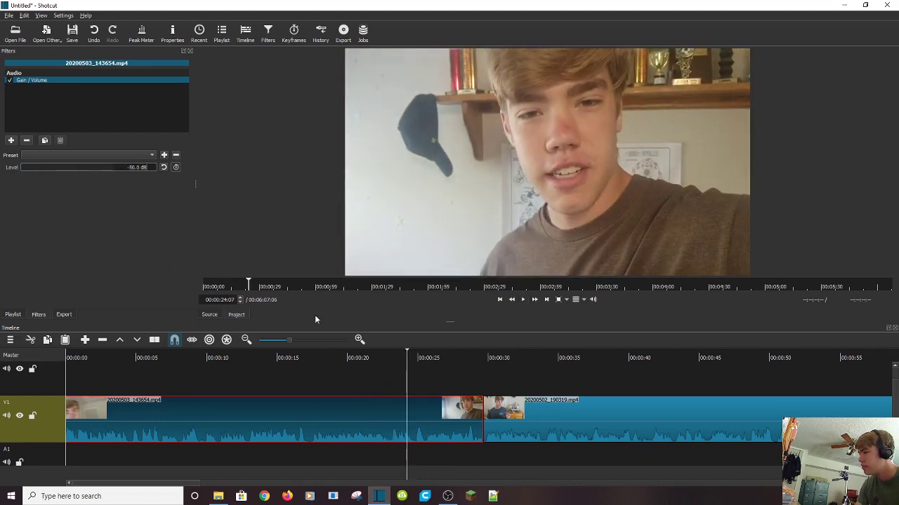
{"action": "left_click", "coordinate": [314, 358]}
{"action": "left_click", "coordinate": [523, 300]}
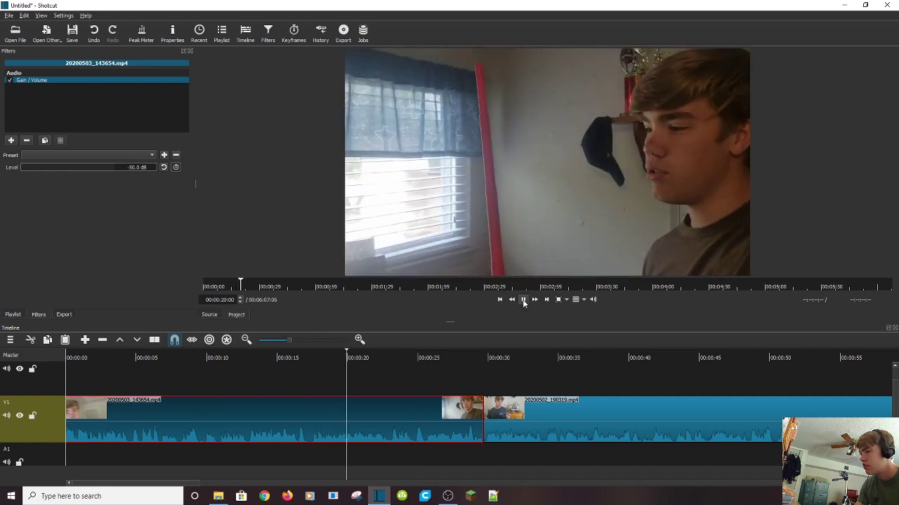
{"action": "left_click", "coordinate": [523, 301]}
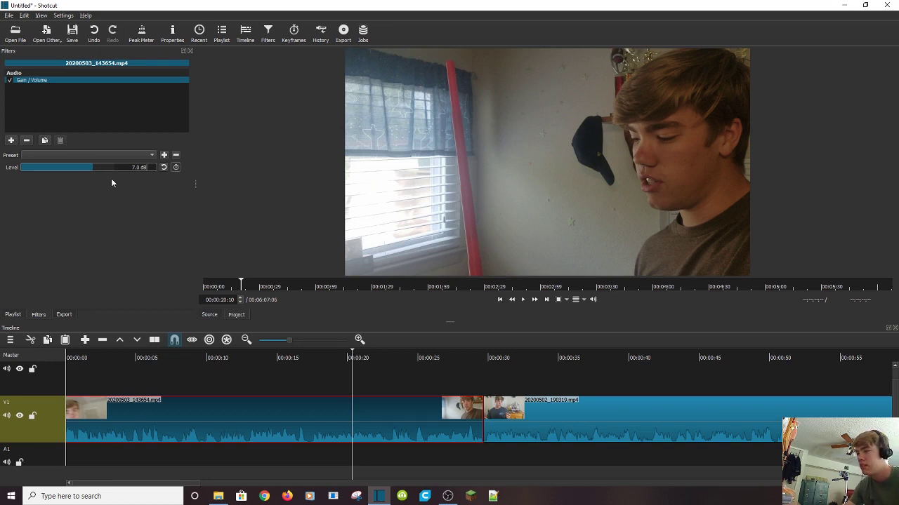
{"action": "left_click", "coordinate": [11, 141]}
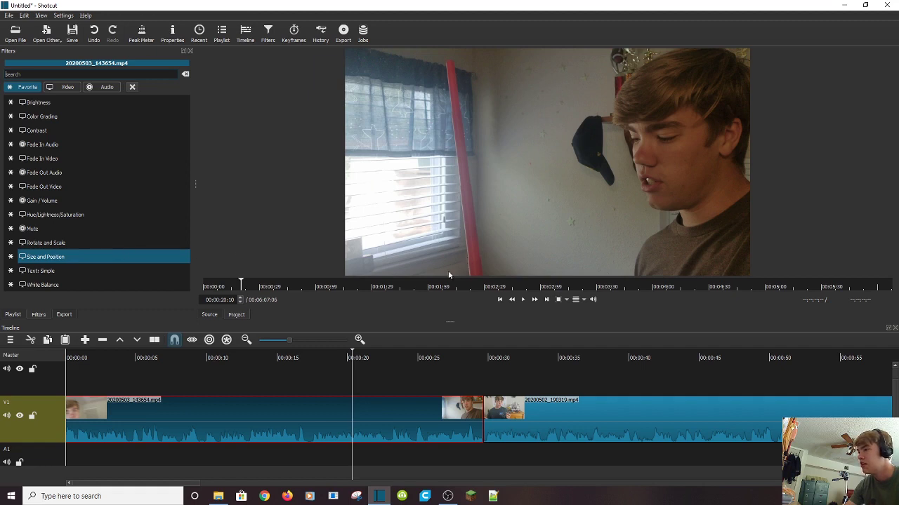
Add a Size and Position filter, enlarging the video to 1938 x 1072 at position 5, 2.
{"action": "key", "text": "Return"}
{"action": "mouse_move", "coordinate": [333, 286]}
{"action": "left_mouse_down"}
{"action": "mouse_move", "coordinate": [113, 394]}
{"action": "mouse_move", "coordinate": [457, 217]}
{"action": "mouse_move", "coordinate": [526, 192]}
{"action": "mouse_move", "coordinate": [378, 254]}
{"action": "mouse_move", "coordinate": [337, 284]}
{"action": "left_mouse_up"}
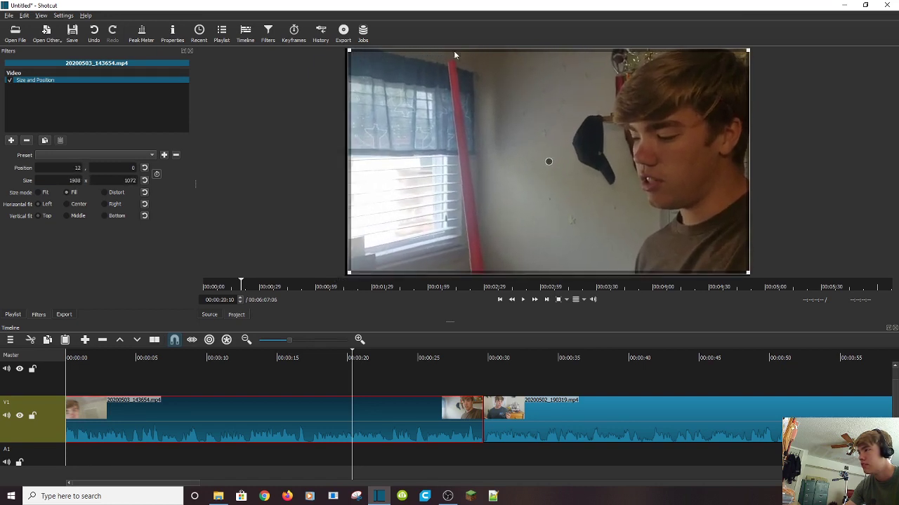
{"action": "mouse_move", "coordinate": [548, 161]}
{"action": "left_mouse_down"}
{"action": "mouse_move", "coordinate": [440, 168]}
{"action": "mouse_move", "coordinate": [611, 212]}
{"action": "mouse_move", "coordinate": [494, 202]}
{"action": "mouse_move", "coordinate": [568, 163]}
{"action": "mouse_move", "coordinate": [525, 189]}
{"action": "mouse_move", "coordinate": [542, 175]}
{"action": "left_mouse_up"}
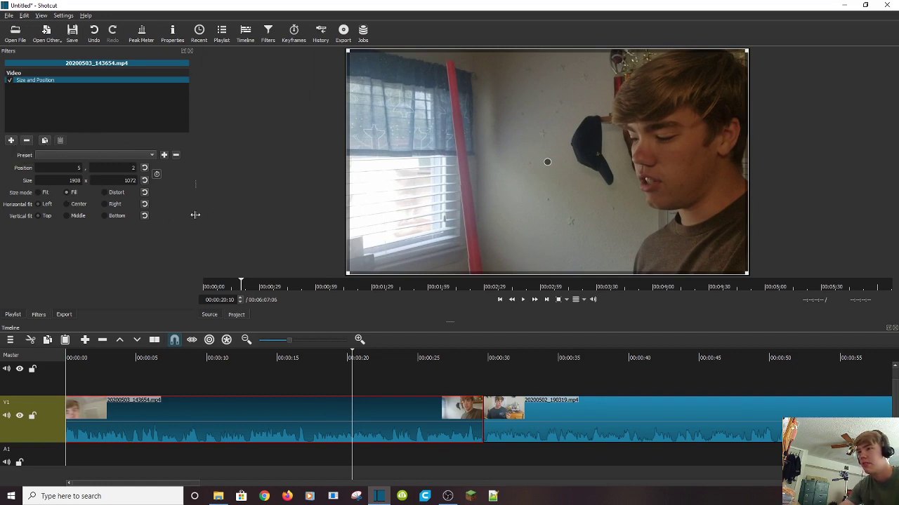
{"action": "left_click", "coordinate": [12, 141]}
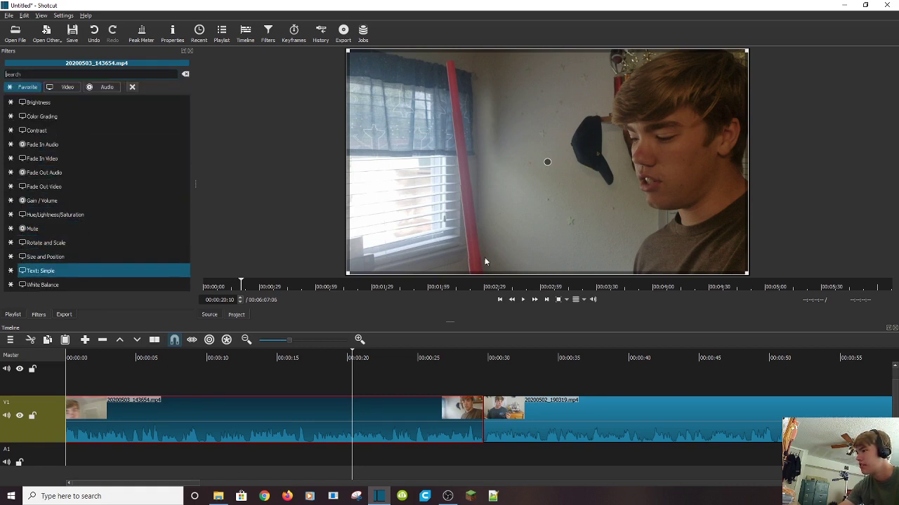
Add a Text: Simple filter replacing the timecode with 'Subscribe to CIR Inventions', fixing the typo.
{"action": "key", "text": "Return"}
{"action": "key", "text": "ctrl+a"}
{"action": "type", "text": "Subs"}
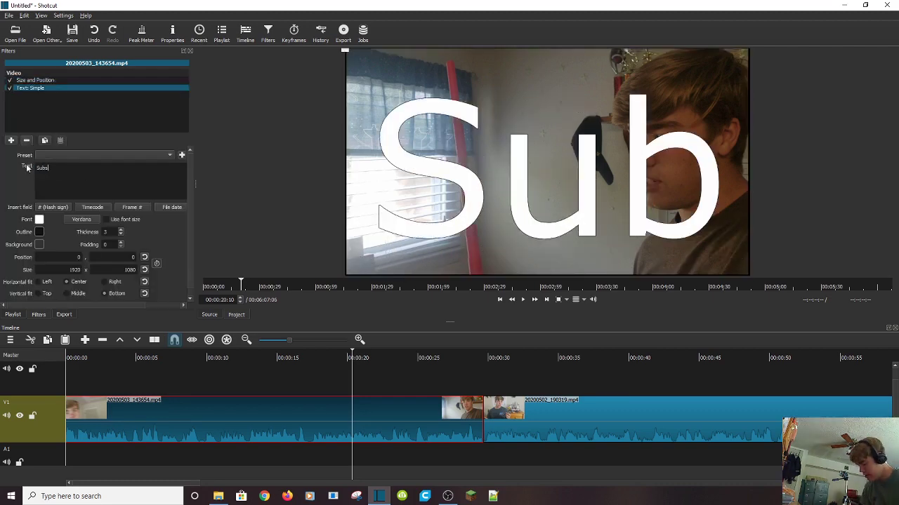
{"action": "type", "text": "cribe to CIR "}
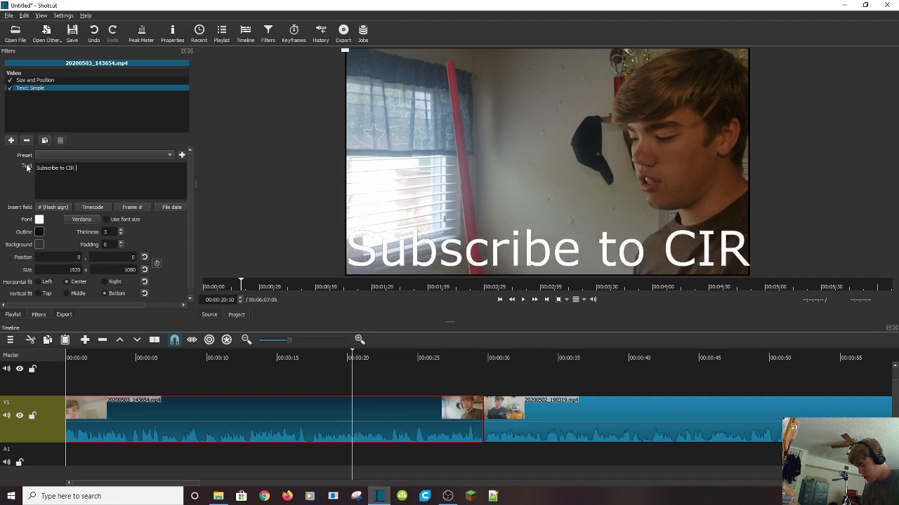
{"action": "type", "text": "Invnetions"}
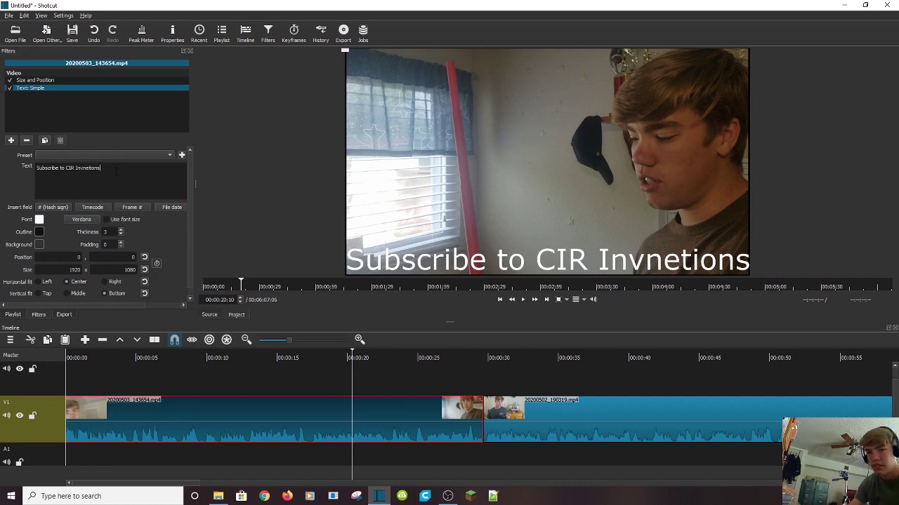
{"action": "key", "text": "BackSpace"}
{"action": "key", "text": "BackSpace"}
{"action": "key", "text": "BackSpace"}
{"action": "key", "text": "BackSpace"}
{"action": "key", "text": "BackSpace"}
{"action": "key", "text": "BackSpace"}
{"action": "key", "text": "BackSpace"}
{"action": "type", "text": "entions"}
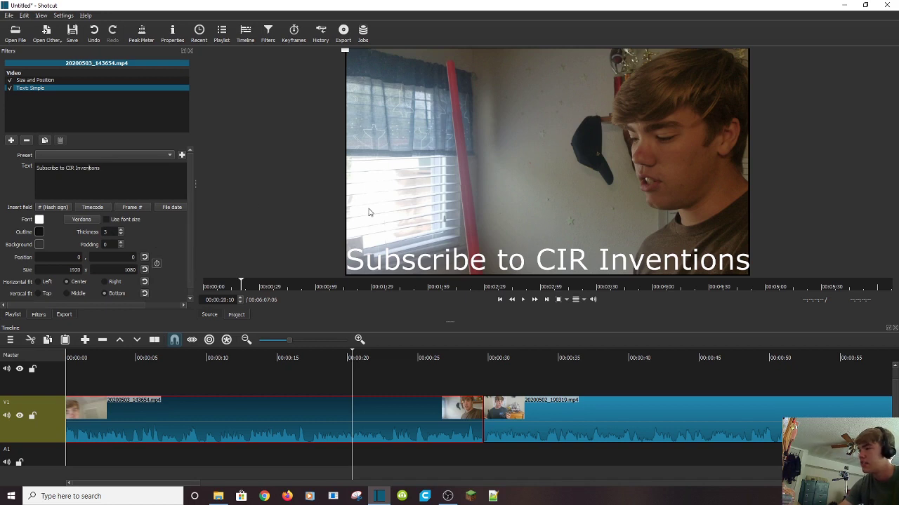
Choose Segoe UI Semibold as the caption font after trying Script and Segoe MDL2 Assets.
{"action": "left_click", "coordinate": [81, 220]}
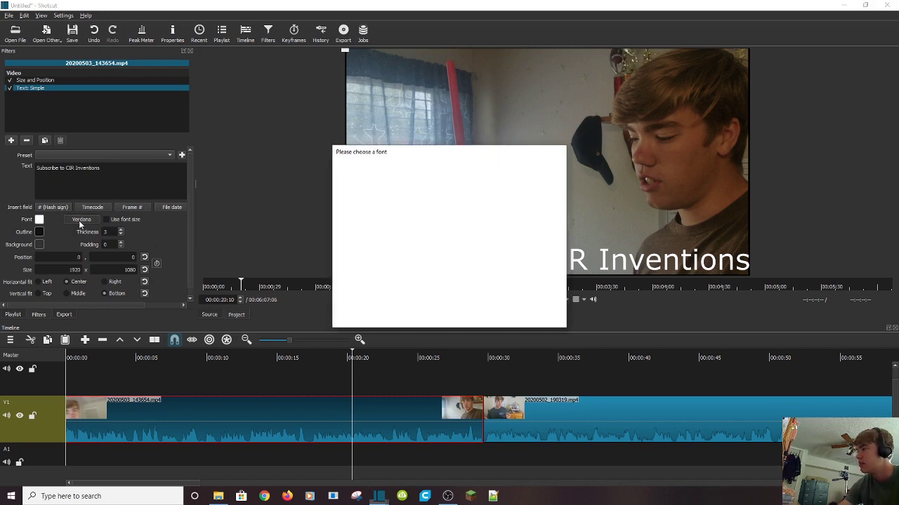
{"action": "scroll", "coordinate": [447, 230], "scroll_direction": "up", "scroll_amount": 8}
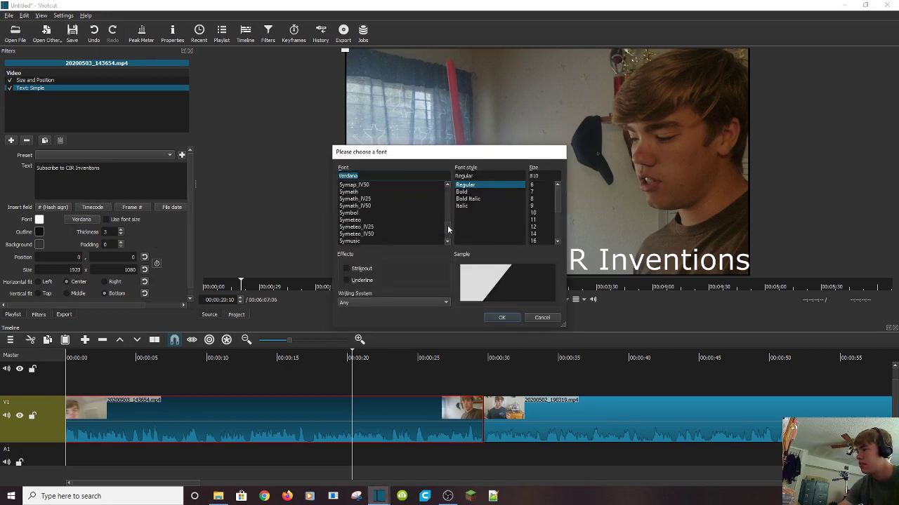
{"action": "scroll", "coordinate": [449, 227], "scroll_direction": "up", "scroll_amount": 6}
{"action": "left_click", "coordinate": [366, 183]}
{"action": "left_click", "coordinate": [372, 220]}
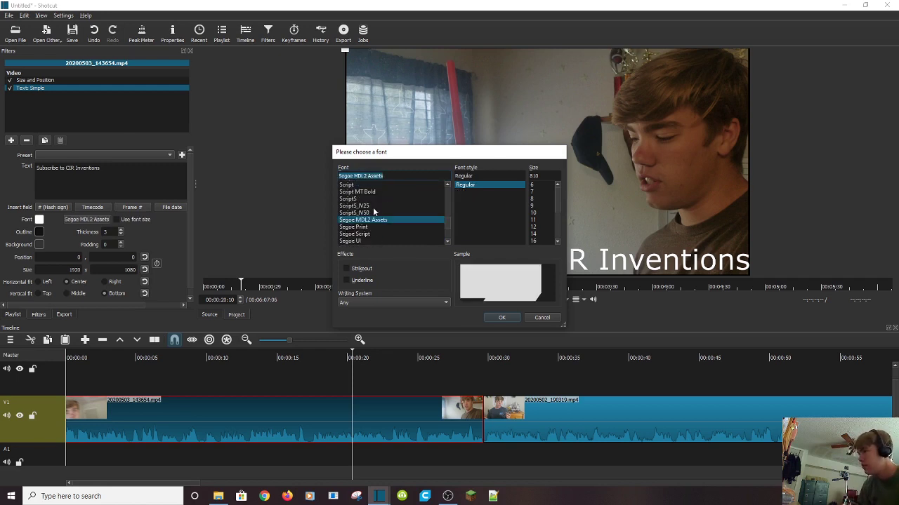
{"action": "scroll", "coordinate": [377, 223], "scroll_direction": "down", "scroll_amount": 2}
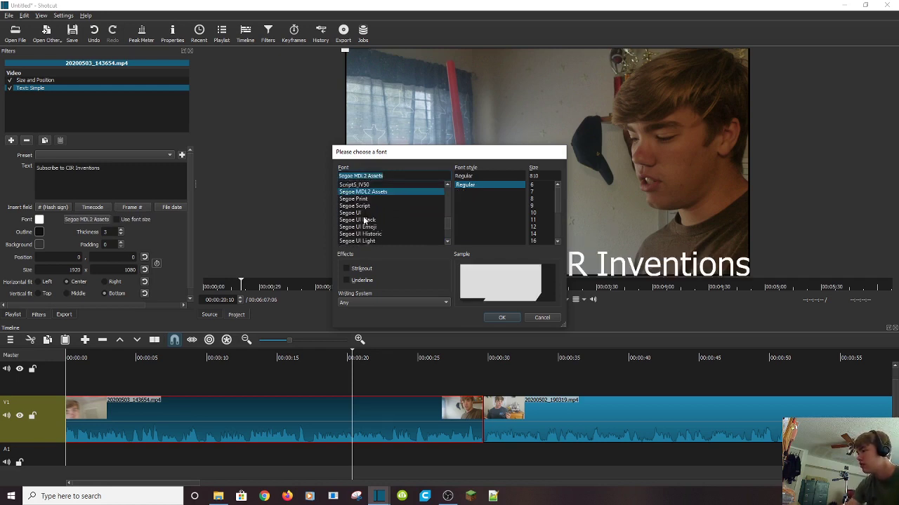
{"action": "scroll", "coordinate": [383, 224], "scroll_direction": "down", "scroll_amount": 1}
{"action": "left_click", "coordinate": [384, 227]}
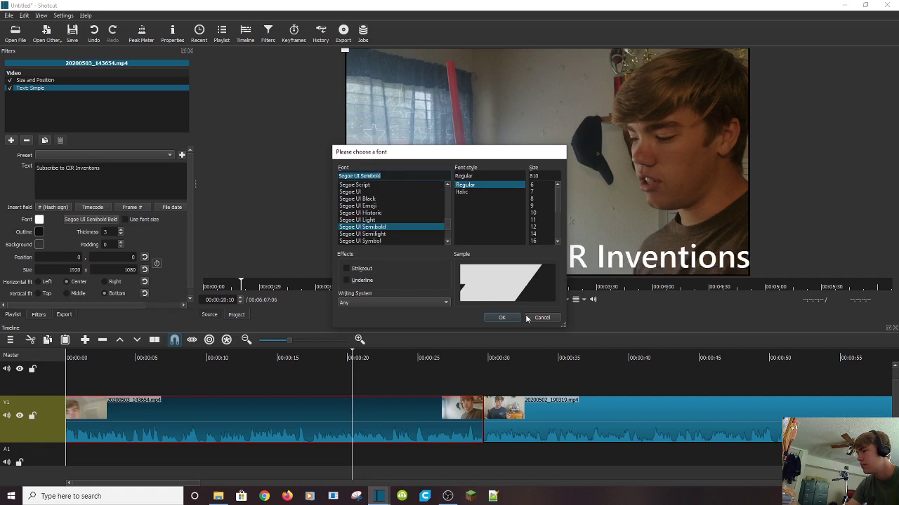
{"action": "left_click", "coordinate": [503, 318]}
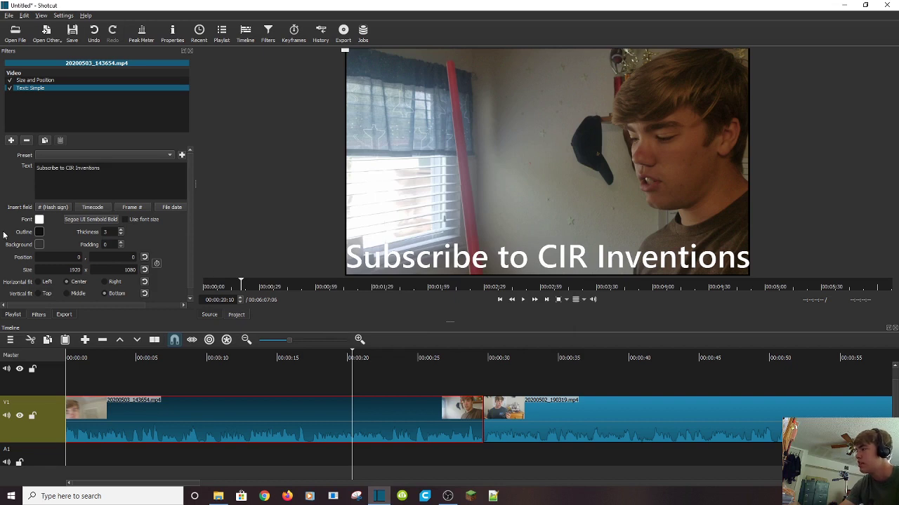
Give the caption a white outline with thickness raised to 21.
{"action": "left_click", "coordinate": [40, 232]}
{"action": "left_click", "coordinate": [339, 164]}
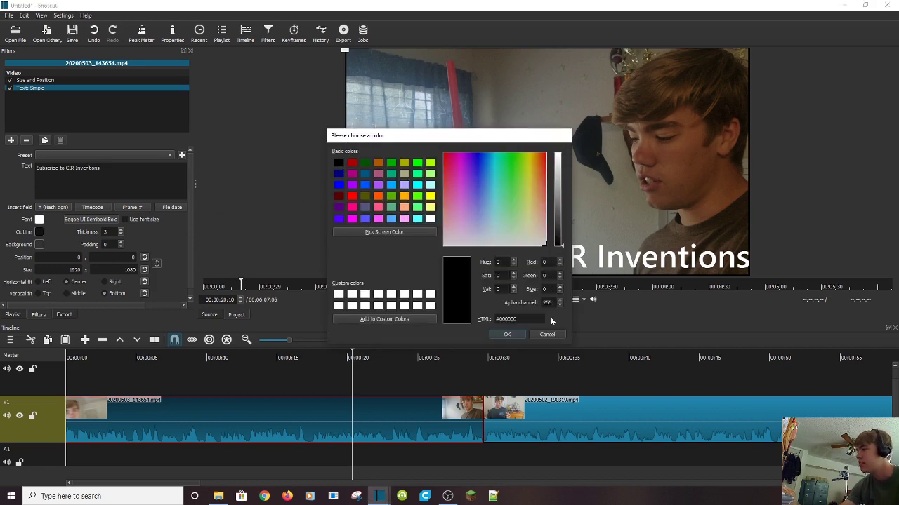
{"action": "left_click", "coordinate": [506, 335]}
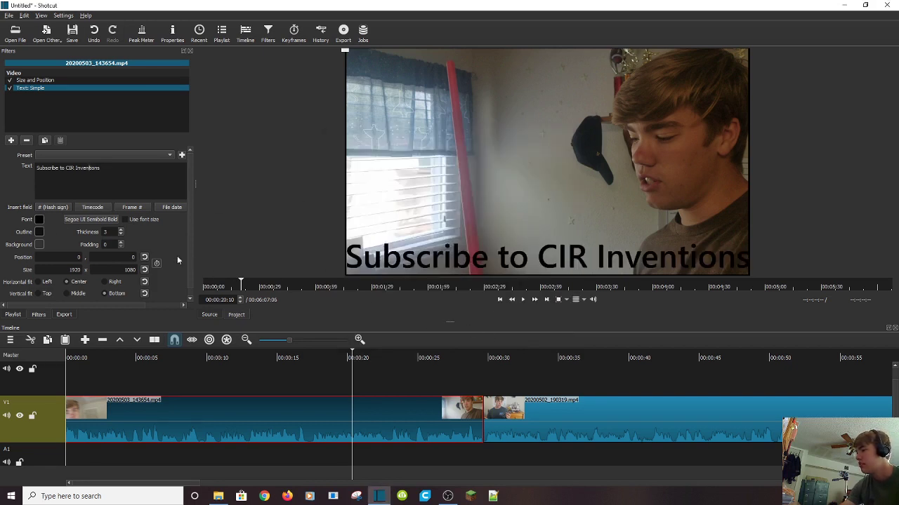
{"action": "left_click", "coordinate": [40, 232]}
{"action": "left_click", "coordinate": [430, 219]}
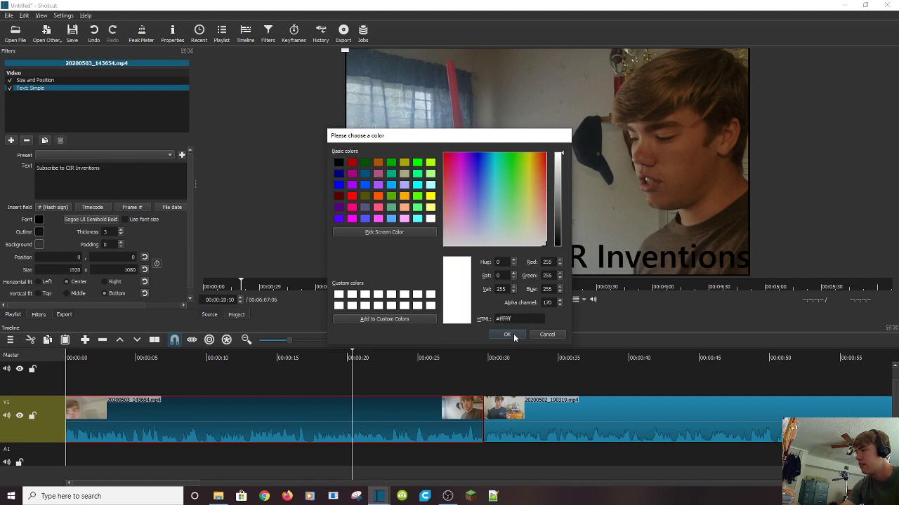
{"action": "left_click", "coordinate": [513, 337]}
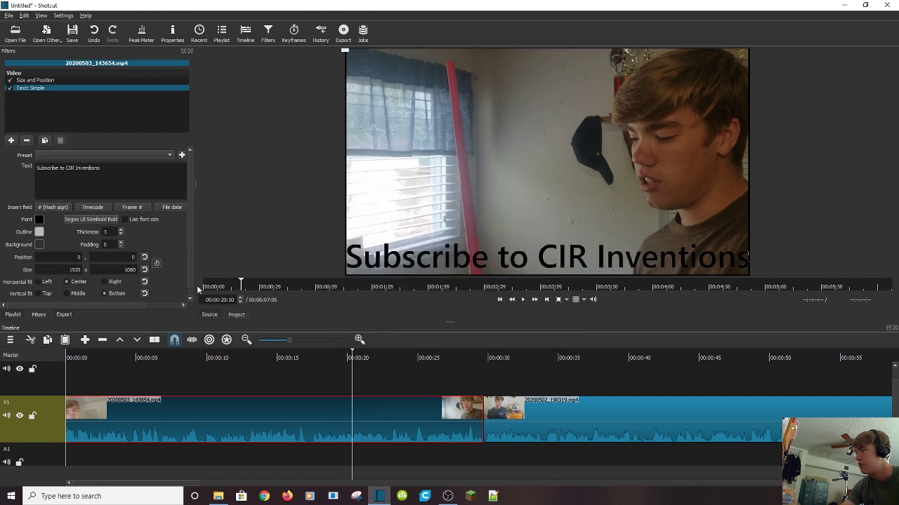
{"action": "left_click", "coordinate": [122, 230]}
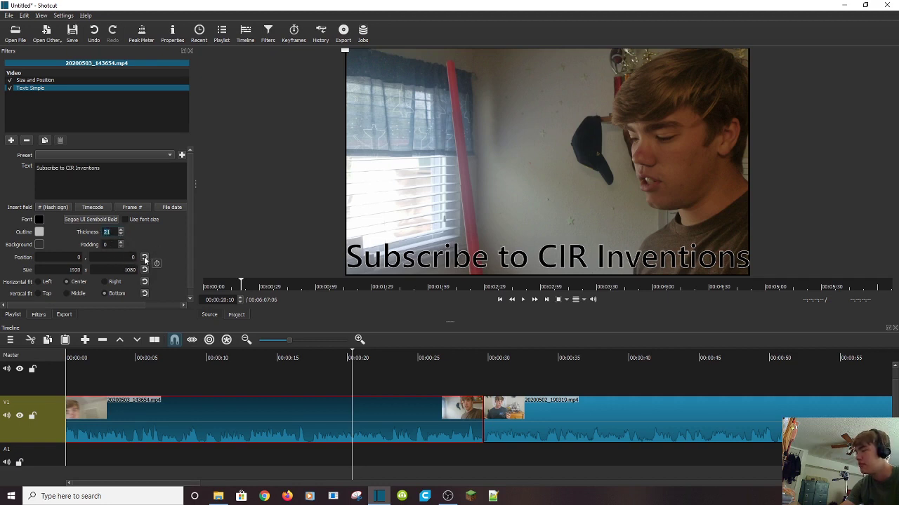
Try Middle, Top and Bottom vertical fit, then remove the Text and Size filters.
{"action": "scroll", "coordinate": [42, 254], "scroll_direction": "down", "scroll_amount": 1}
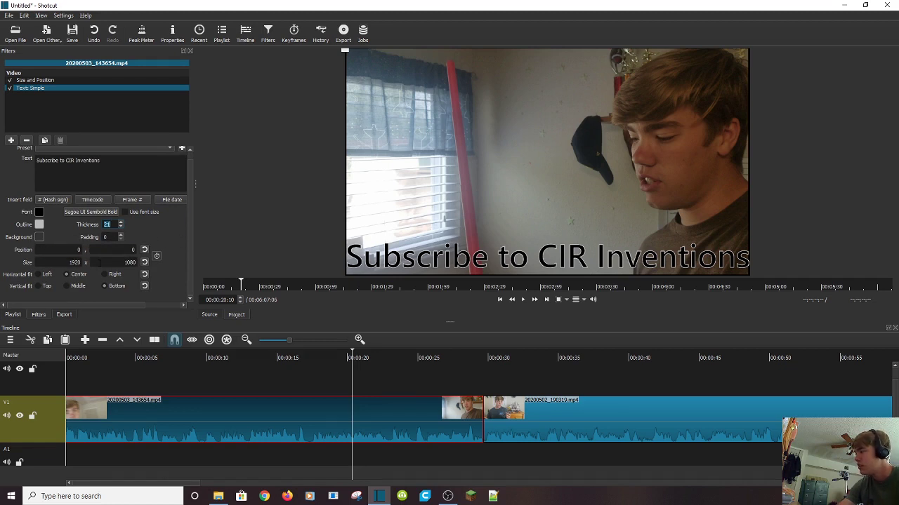
{"action": "left_click", "coordinate": [67, 286]}
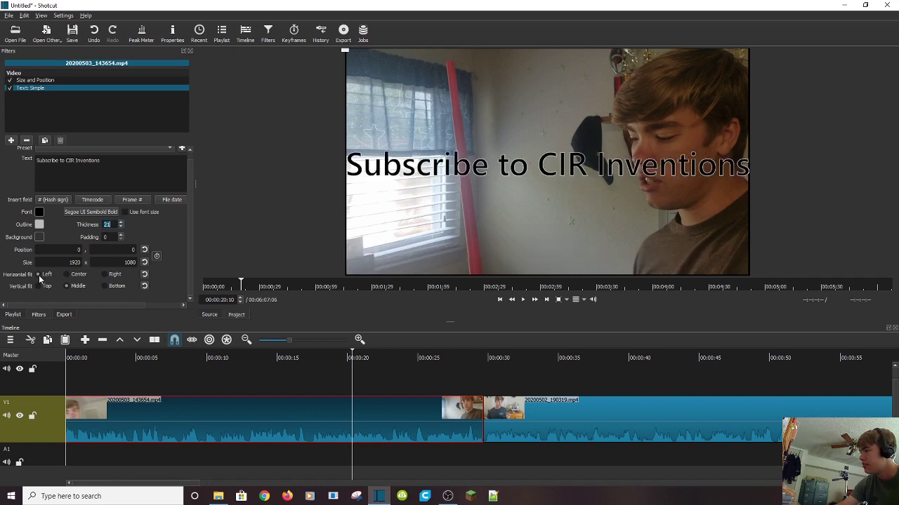
{"action": "left_click", "coordinate": [39, 286]}
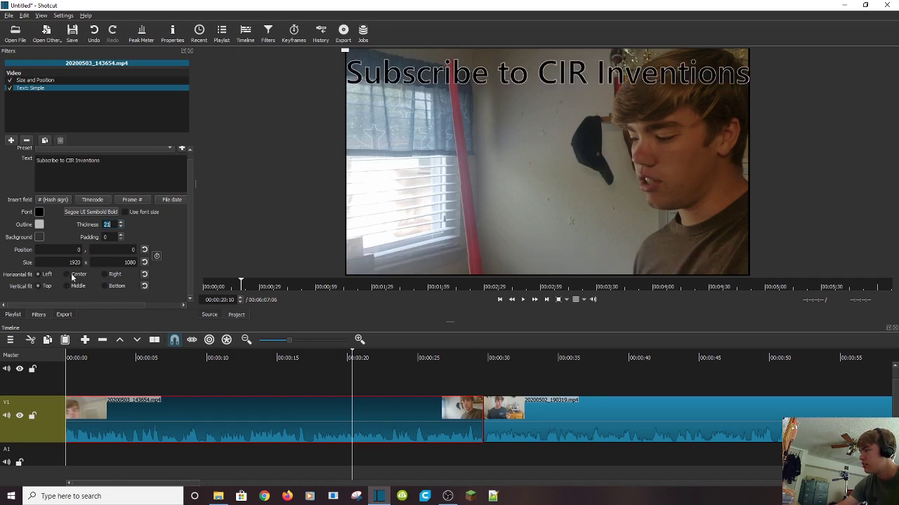
{"action": "left_click", "coordinate": [71, 288]}
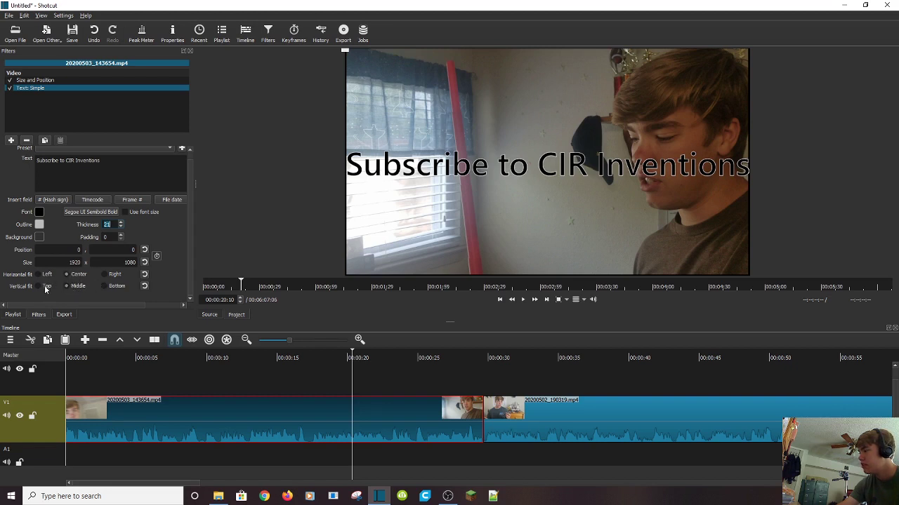
{"action": "left_click", "coordinate": [107, 287]}
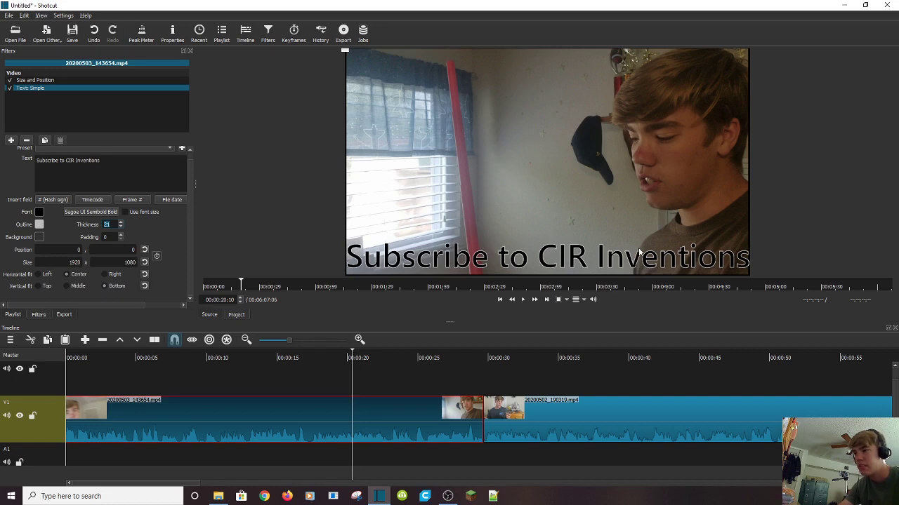
{"action": "double_click", "coordinate": [27, 140]}
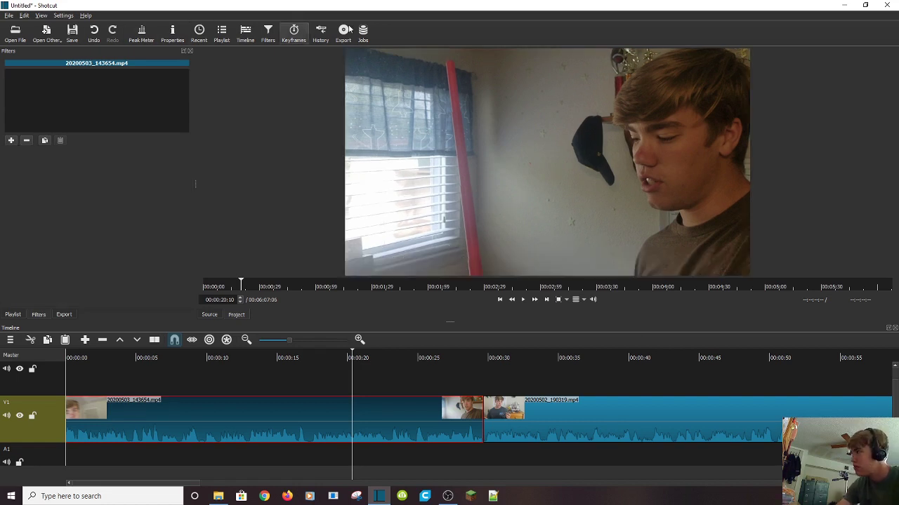
Add Chroma Key: Simple from the Video filter list to 20200503_143654.mp4.
{"action": "left_click", "coordinate": [9, 141]}
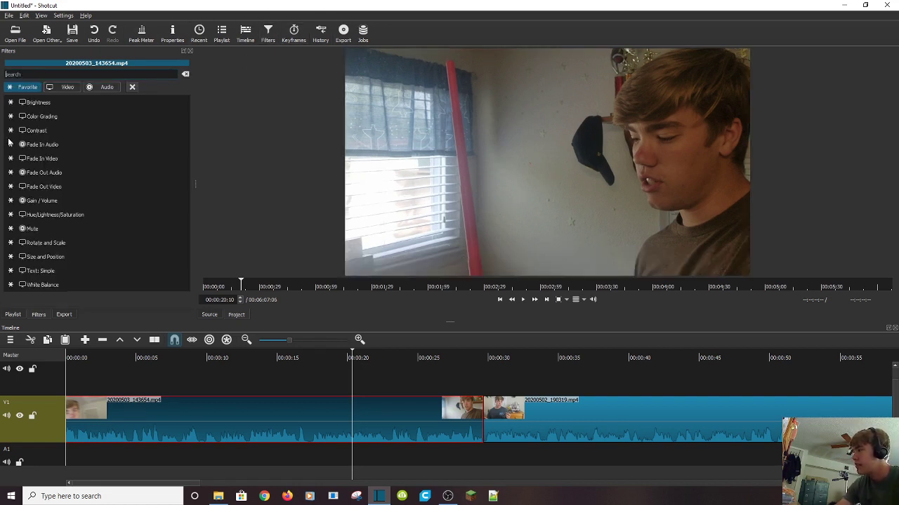
{"action": "left_click", "coordinate": [59, 86]}
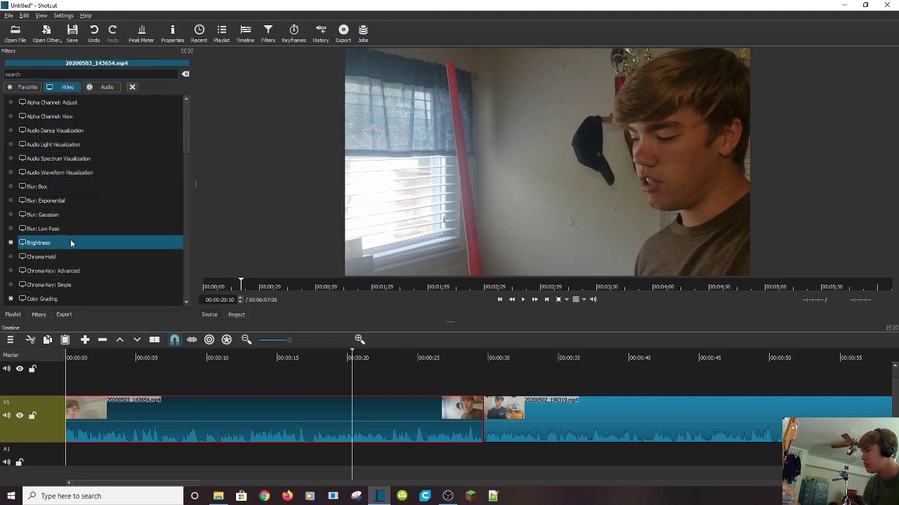
{"action": "left_click", "coordinate": [73, 284]}
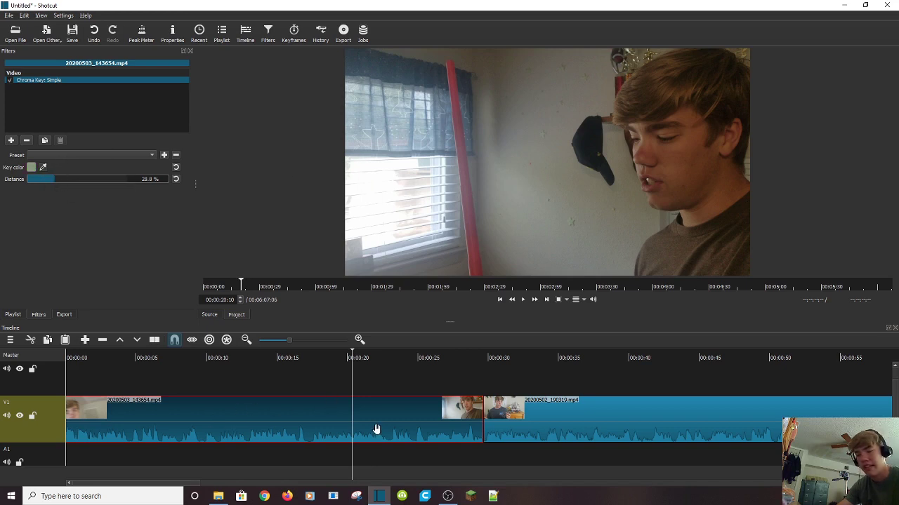
Open ender 3 nozzle.jpg from H:\Pictures\old stuff in the player.
{"action": "left_click", "coordinate": [15, 31]}
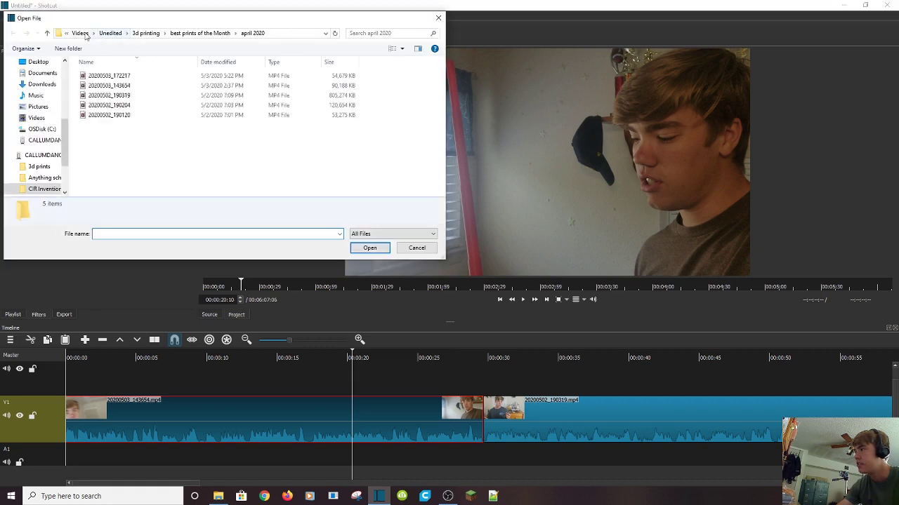
{"action": "left_click", "coordinate": [66, 34]}
{"action": "left_click", "coordinate": [67, 34]}
{"action": "left_click", "coordinate": [67, 34]}
{"action": "left_click", "coordinate": [75, 55]}
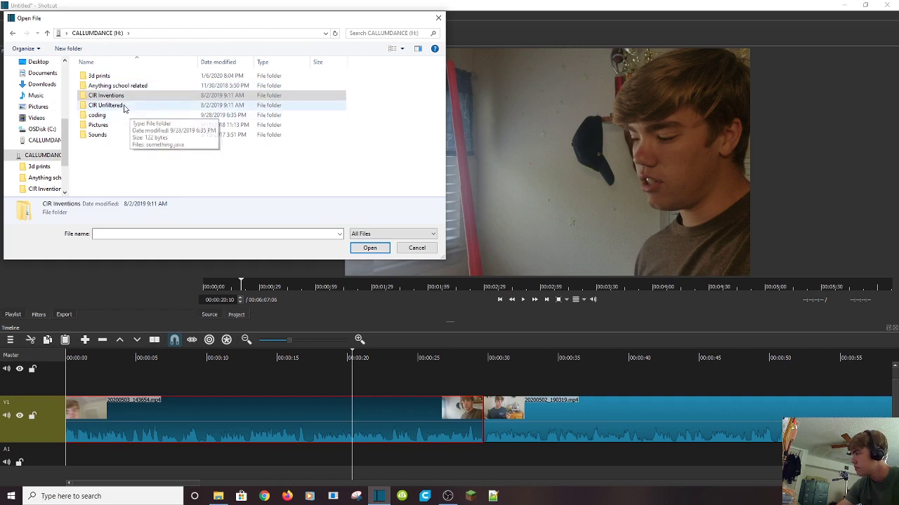
{"action": "double_click", "coordinate": [116, 125]}
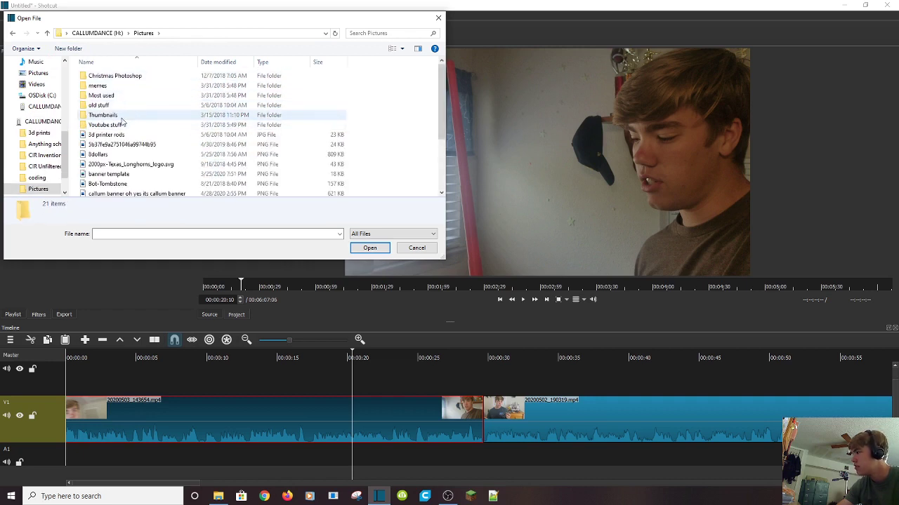
{"action": "double_click", "coordinate": [120, 106]}
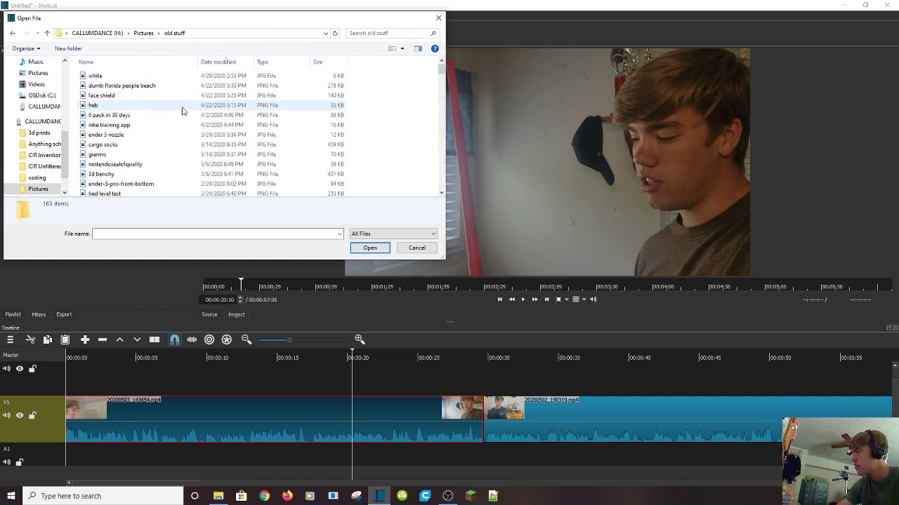
{"action": "left_click", "coordinate": [105, 135]}
{"action": "left_click", "coordinate": [360, 247]}
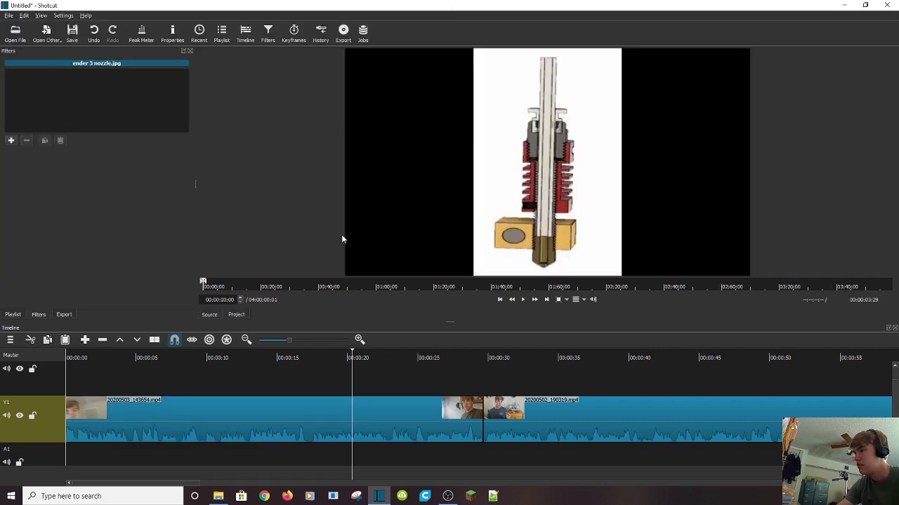
Place the nozzle image on a new V2 track and stretch it to span the first clip.
{"action": "left_click_drag", "start_coordinate": [528, 206], "coordinate": [185, 375]}
{"action": "scroll", "coordinate": [538, 478], "scroll_direction": "down", "scroll_amount": 10}
{"action": "scroll", "coordinate": [554, 479], "scroll_direction": "up", "scroll_amount": 10}
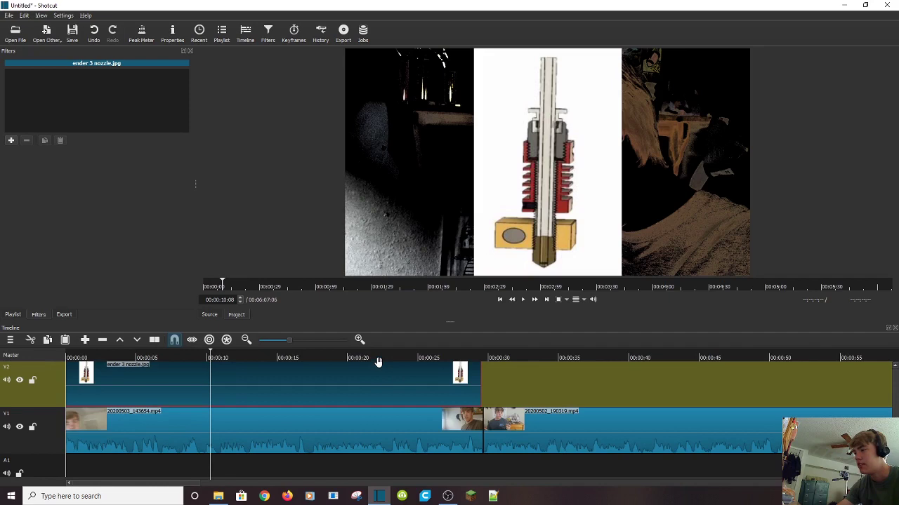
{"action": "mouse_move", "coordinate": [377, 359]}
{"action": "left_mouse_down"}
{"action": "mouse_move", "coordinate": [395, 356]}
{"action": "mouse_move", "coordinate": [363, 354]}
{"action": "left_mouse_up"}
Add a third video track and move 20200503_143654.mp4 from V1 up to V3.
{"action": "left_click", "coordinate": [378, 428]}
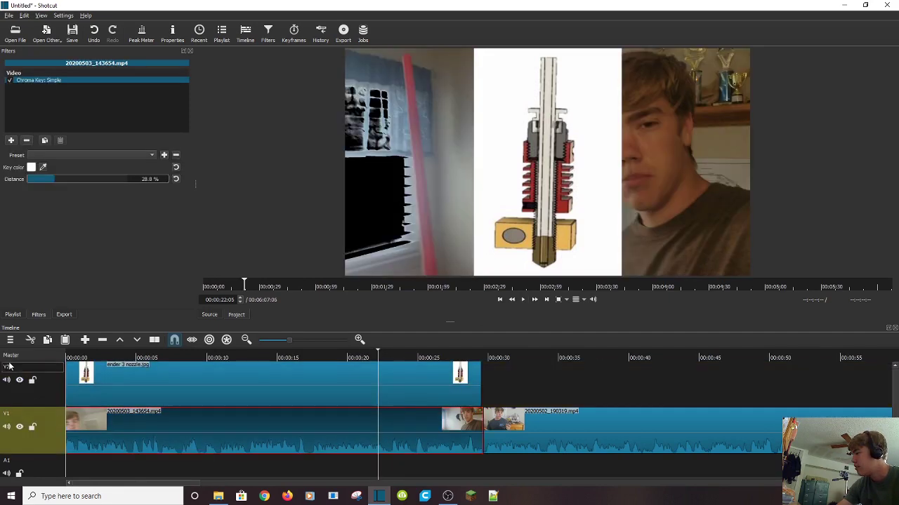
{"action": "left_click", "coordinate": [9, 340]}
{"action": "left_click", "coordinate": [28, 358]}
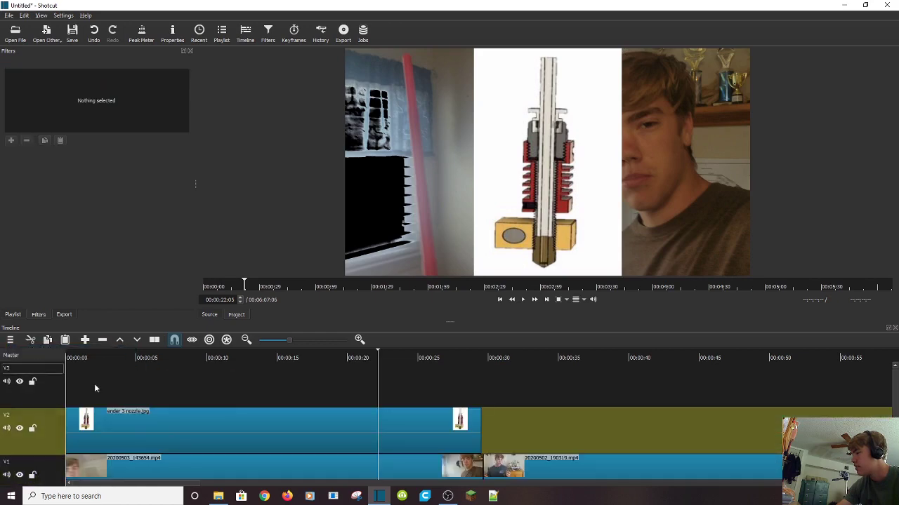
{"action": "left_click_drag", "start_coordinate": [156, 468], "coordinate": [168, 390]}
{"action": "left_click", "coordinate": [402, 389]}
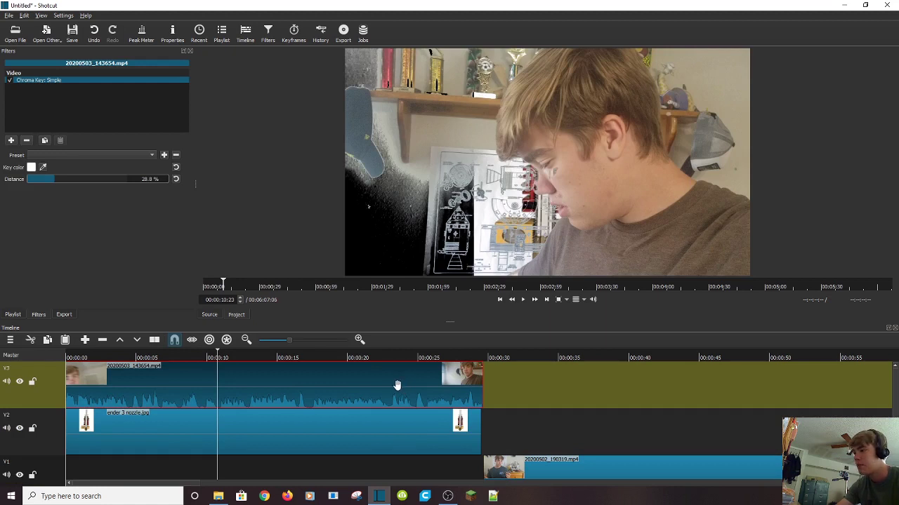
{"action": "scroll", "coordinate": [400, 390], "scroll_direction": "down", "scroll_amount": 3}
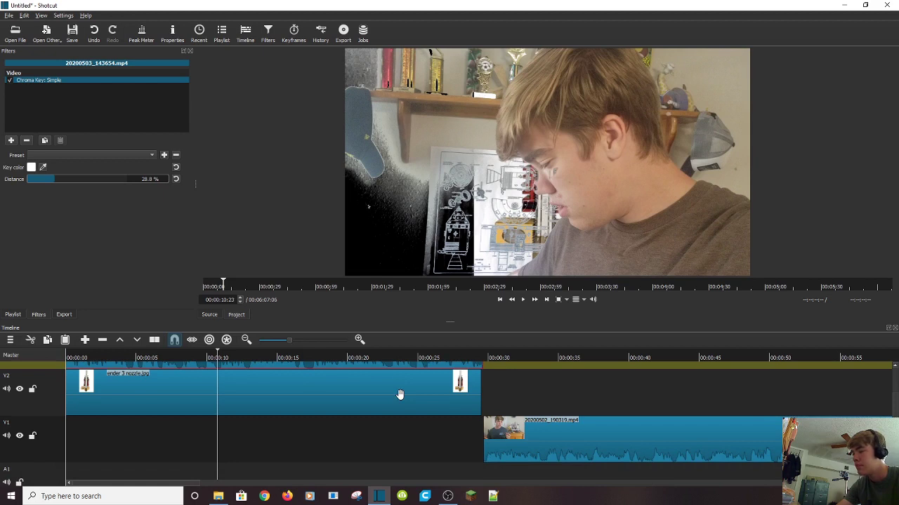
{"action": "scroll", "coordinate": [379, 401], "scroll_direction": "up", "scroll_amount": 3}
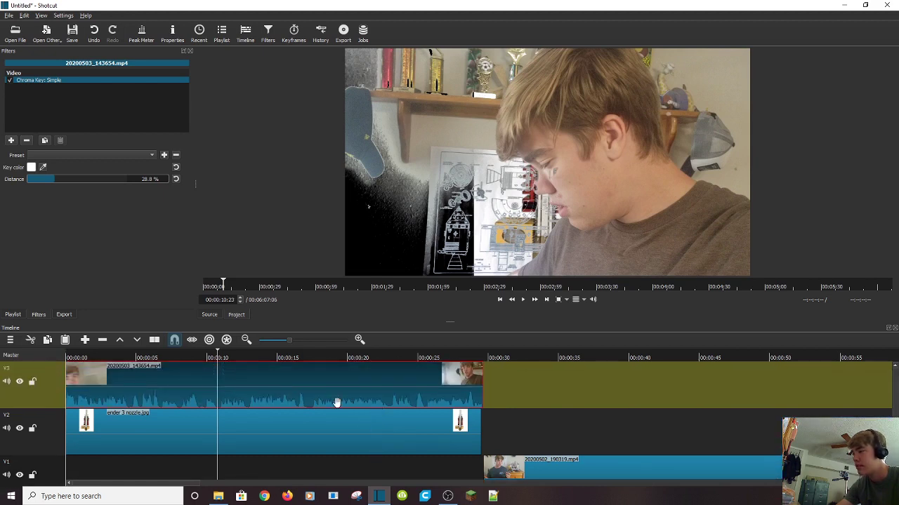
{"action": "scroll", "coordinate": [353, 451], "scroll_direction": "down", "scroll_amount": 3}
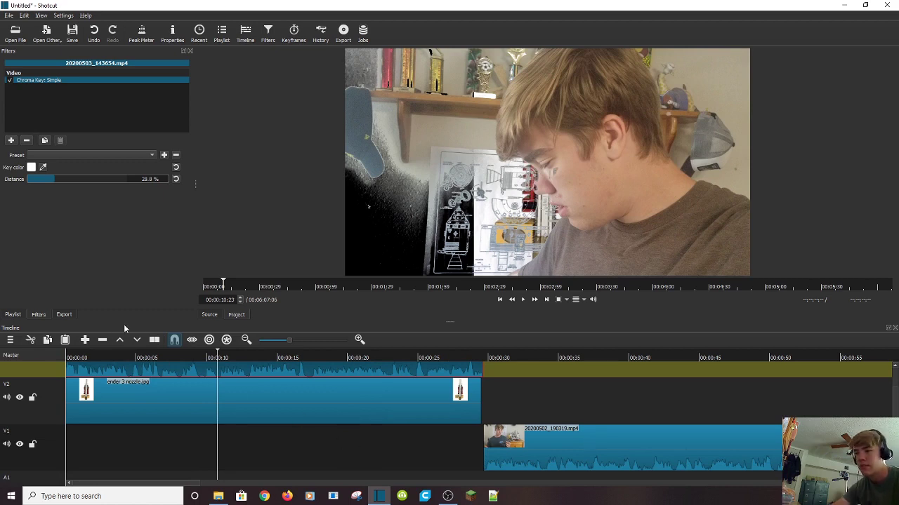
{"action": "left_click", "coordinate": [364, 414]}
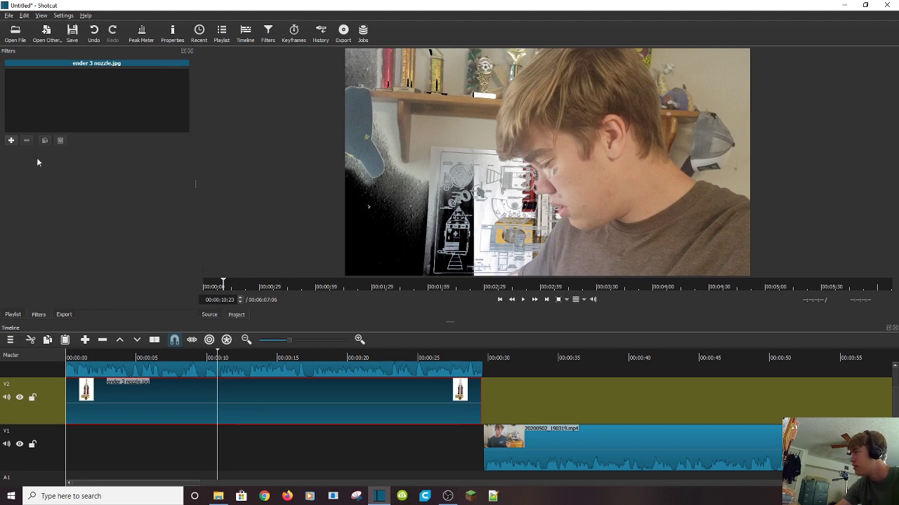
Select the chroma-keyed webcam clip on the top track.
{"action": "left_click", "coordinate": [160, 372]}
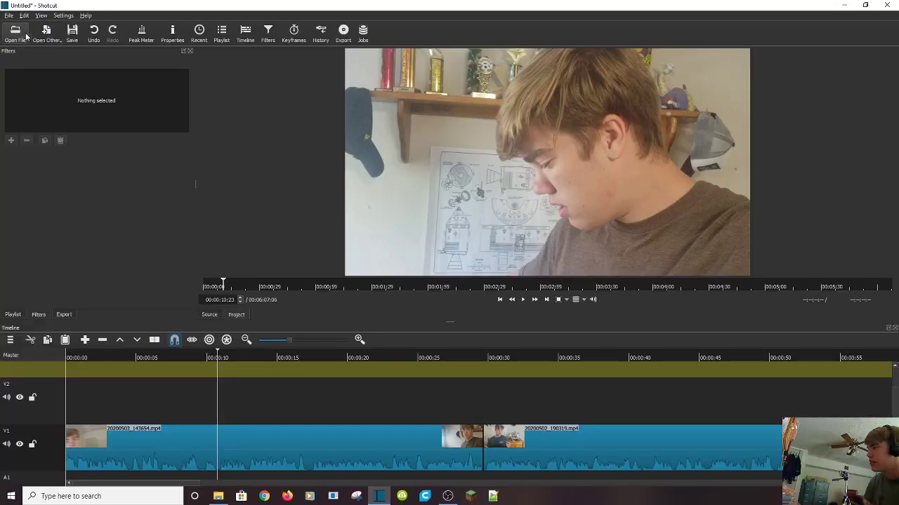
Start saving the project as 'jub jub', then cancel so no file is written.
{"action": "left_click", "coordinate": [71, 35]}
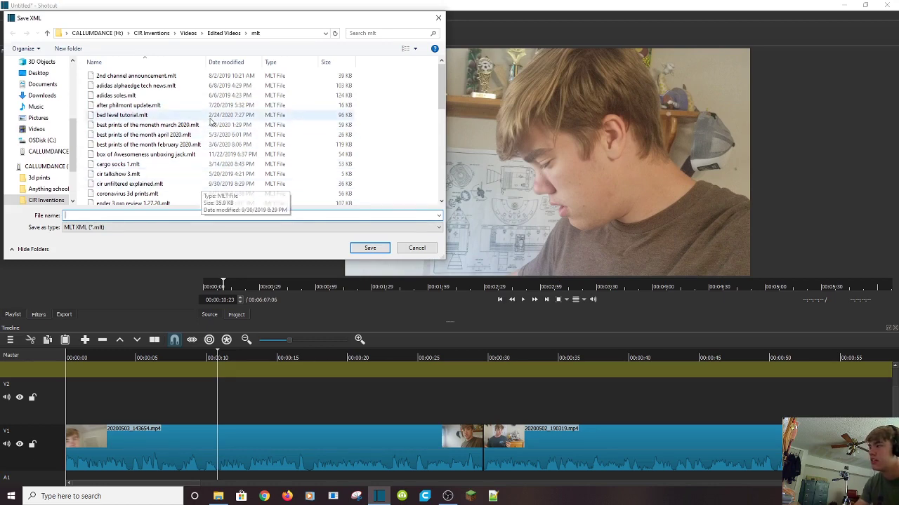
{"action": "scroll", "coordinate": [270, 190], "scroll_direction": "down", "scroll_amount": 4}
{"action": "scroll", "coordinate": [272, 195], "scroll_direction": "up", "scroll_amount": 4}
{"action": "scroll", "coordinate": [316, 183], "scroll_direction": "down", "scroll_amount": 8}
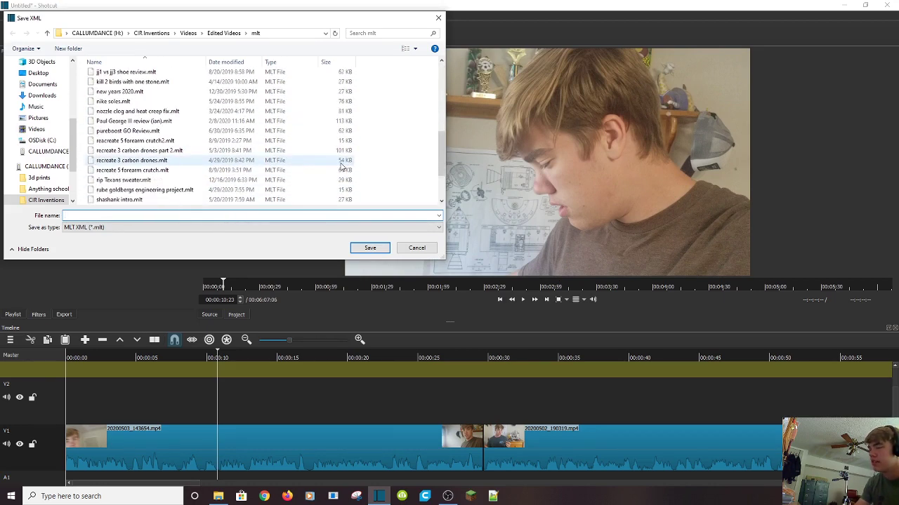
{"action": "scroll", "coordinate": [347, 172], "scroll_direction": "up", "scroll_amount": 8}
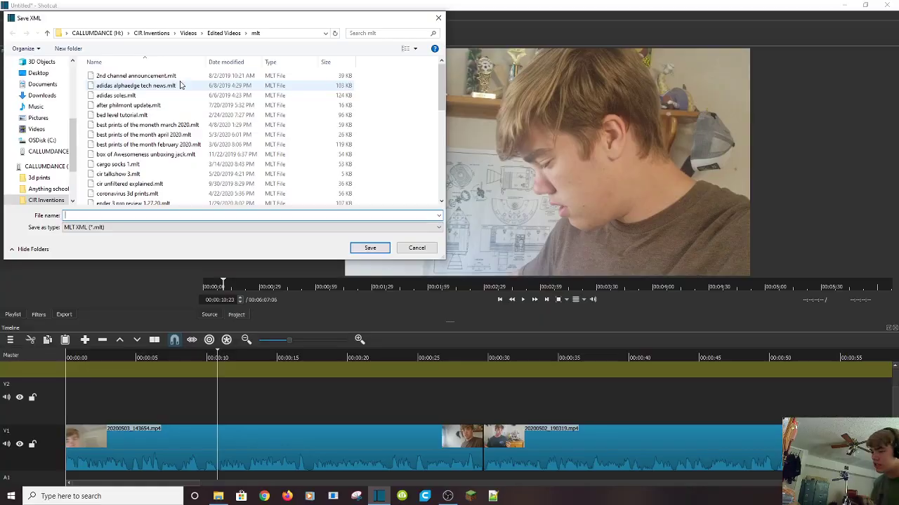
{"action": "type", "text": "jub jub"}
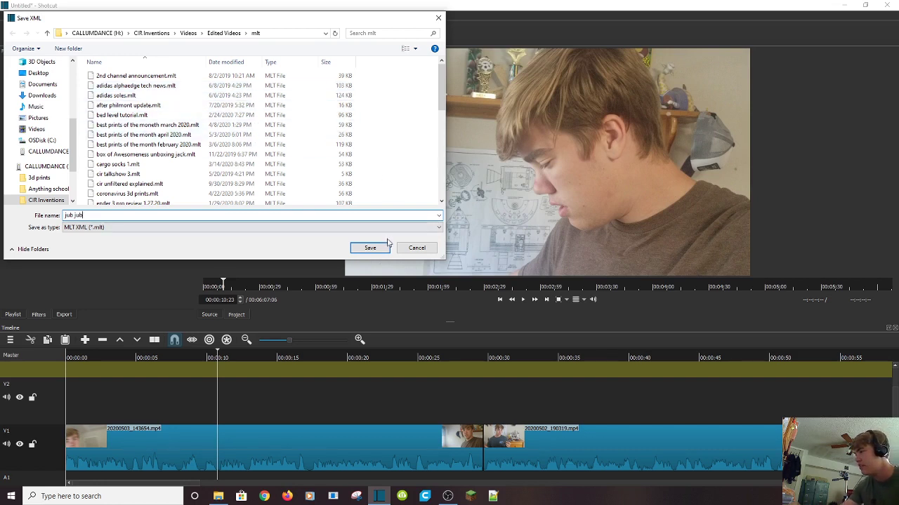
{"action": "left_click", "coordinate": [414, 250]}
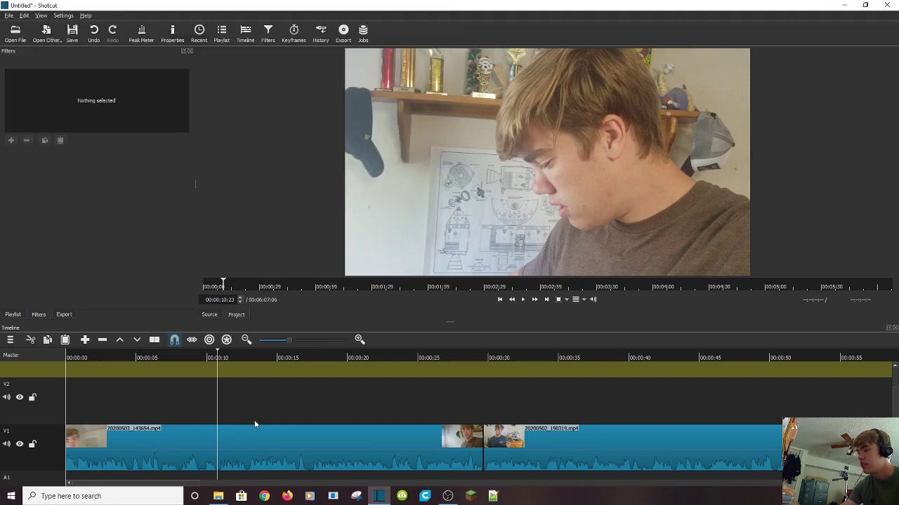
Move the playhead to about 00:00:24 and browse the format presets in the Export panel.
{"action": "left_click_drag", "start_coordinate": [420, 357], "coordinate": [407, 356]}
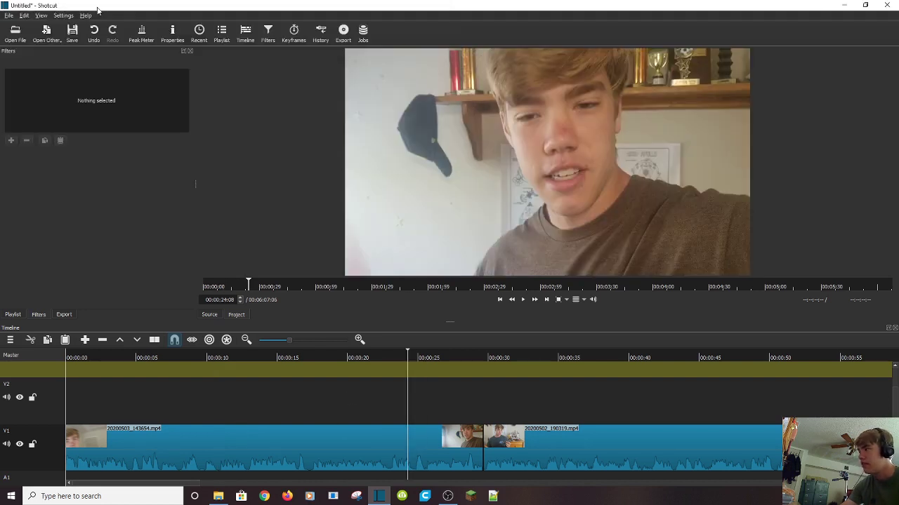
{"action": "left_click", "coordinate": [344, 36]}
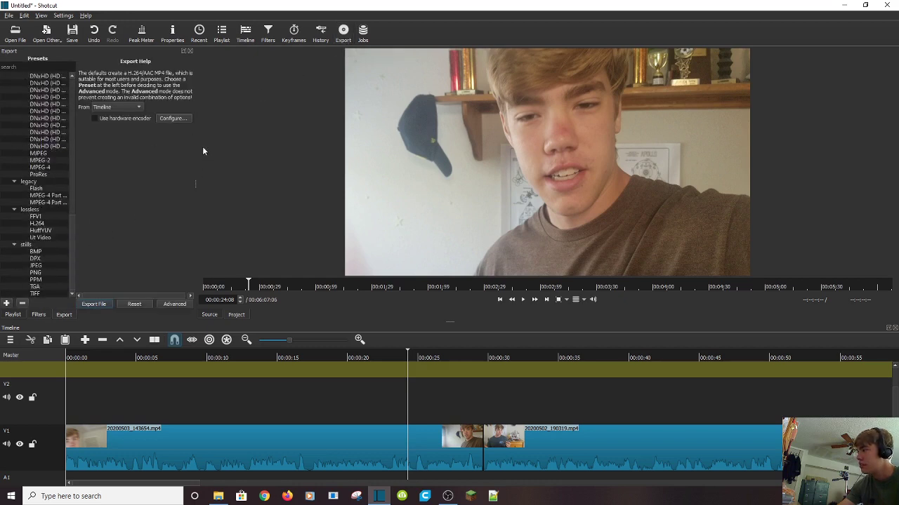
{"action": "left_click_drag", "start_coordinate": [198, 185], "coordinate": [287, 184]}
{"action": "scroll", "coordinate": [84, 182], "scroll_direction": "up", "scroll_amount": 10}
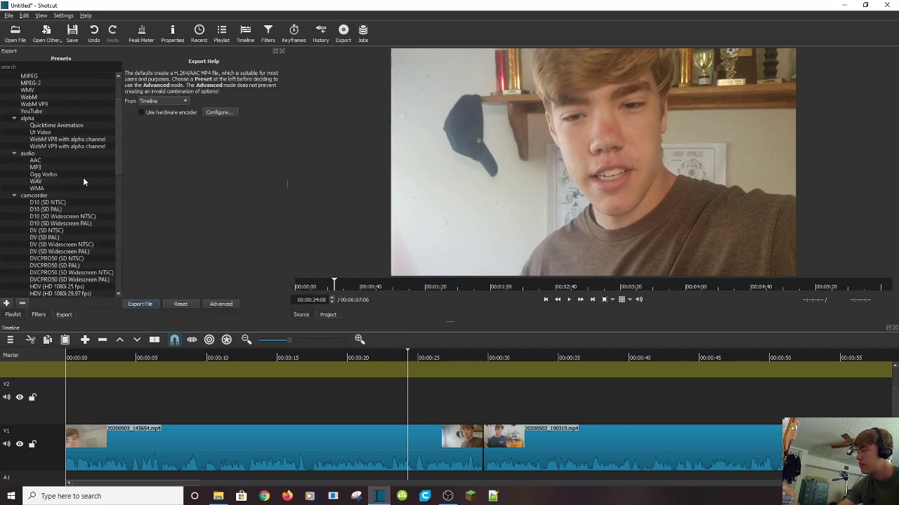
{"action": "scroll", "coordinate": [82, 204], "scroll_direction": "down", "scroll_amount": 15}
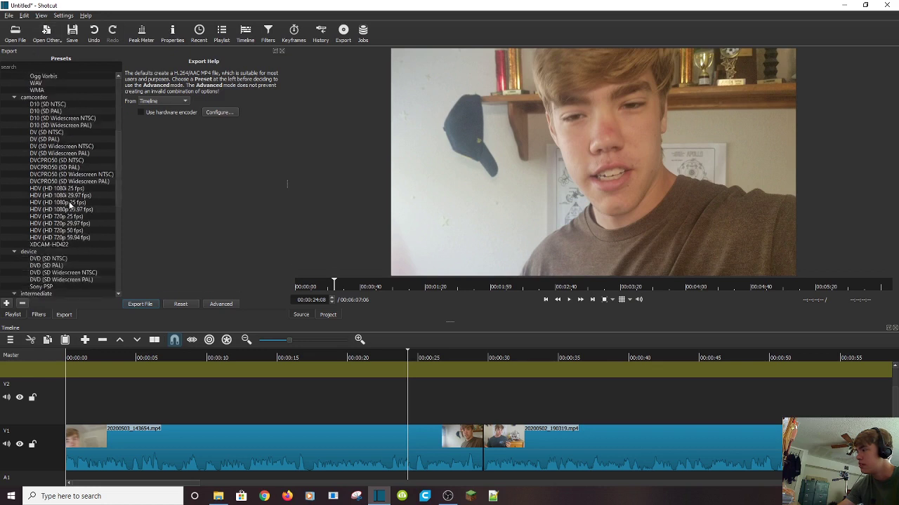
{"action": "scroll", "coordinate": [82, 206], "scroll_direction": "down", "scroll_amount": 4}
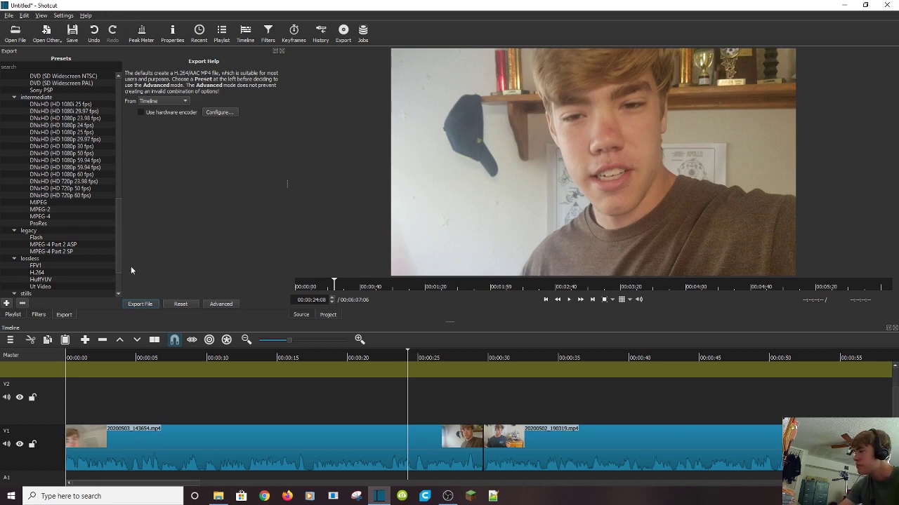
Save the timeline export as huh.mp4 in the Edited Videos mp4 folder, starting the export job.
{"action": "left_click", "coordinate": [150, 304]}
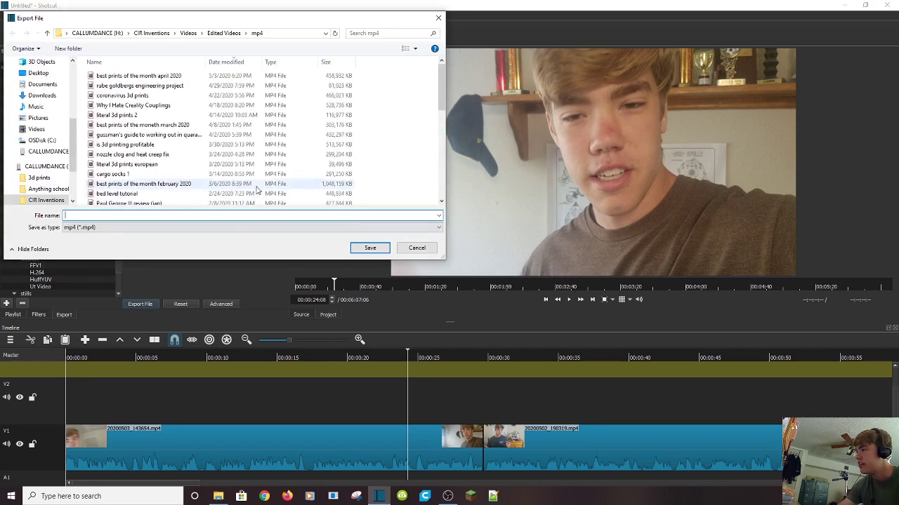
{"action": "scroll", "coordinate": [184, 161], "scroll_direction": "down", "scroll_amount": 10}
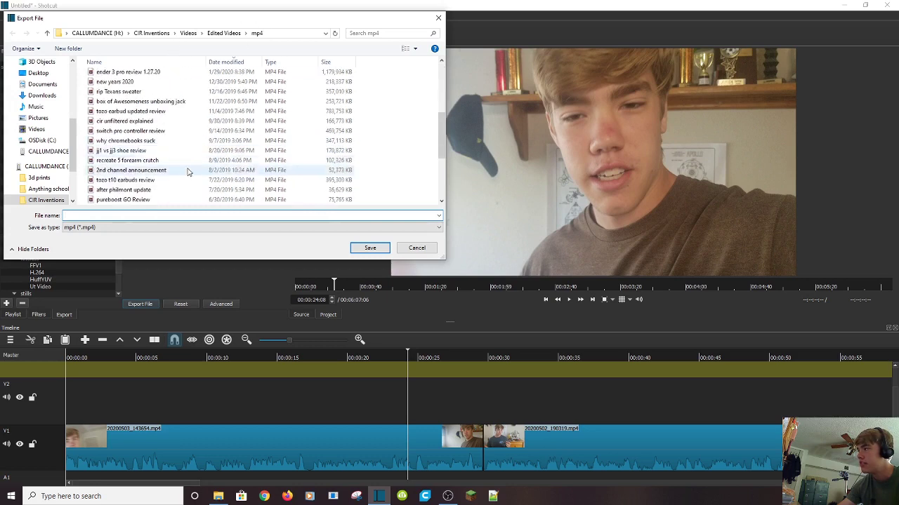
{"action": "scroll", "coordinate": [188, 171], "scroll_direction": "up", "scroll_amount": 8}
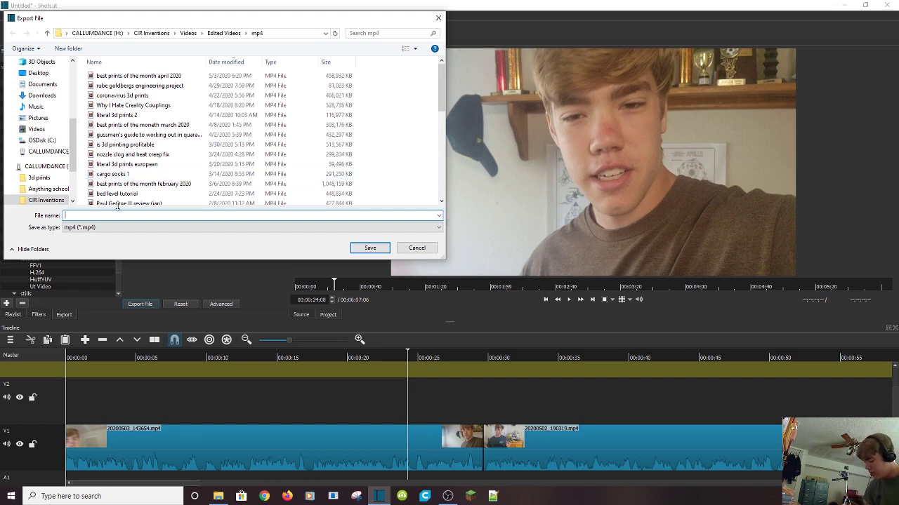
{"action": "type", "text": "huh"}
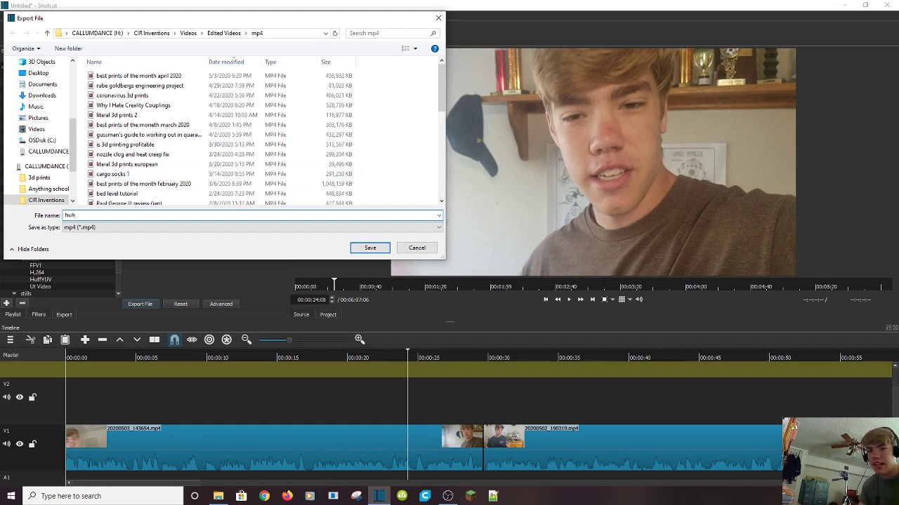
{"action": "left_click", "coordinate": [417, 250]}
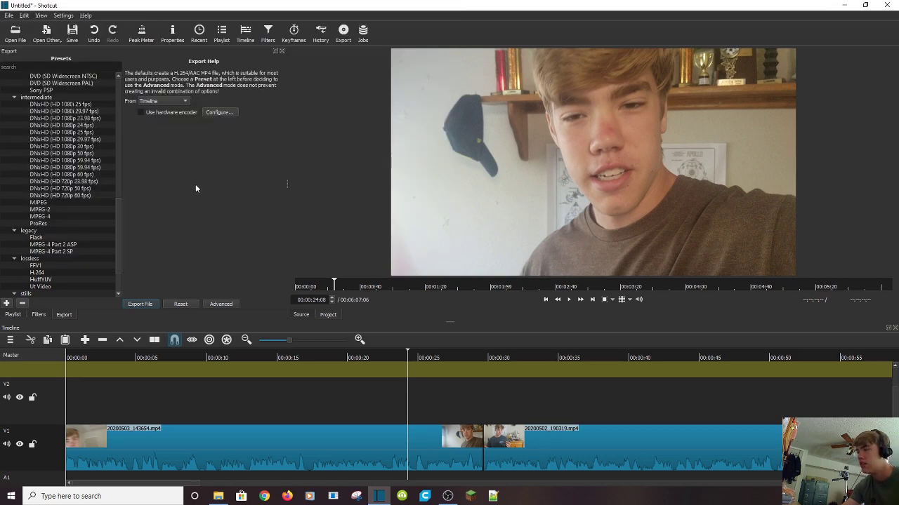
{"action": "left_click", "coordinate": [144, 304]}
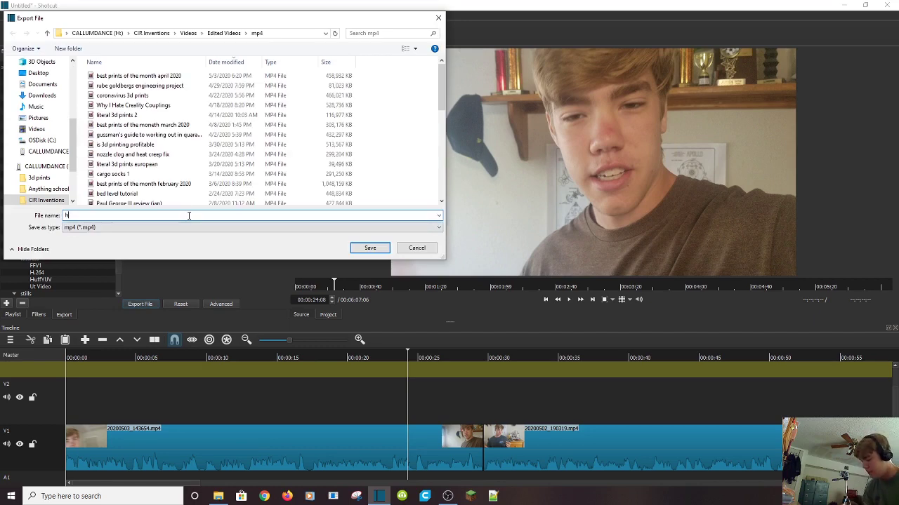
{"action": "left_click", "coordinate": [370, 248]}
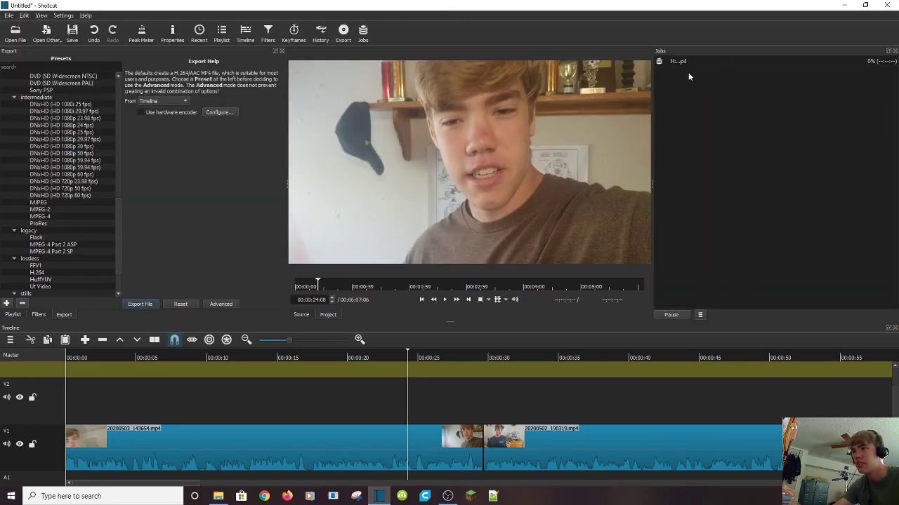
Widen the Jobs list to show huh.mp4's full path, then stop that export job from its context menu.
{"action": "left_click_drag", "start_coordinate": [654, 182], "coordinate": [596, 179]}
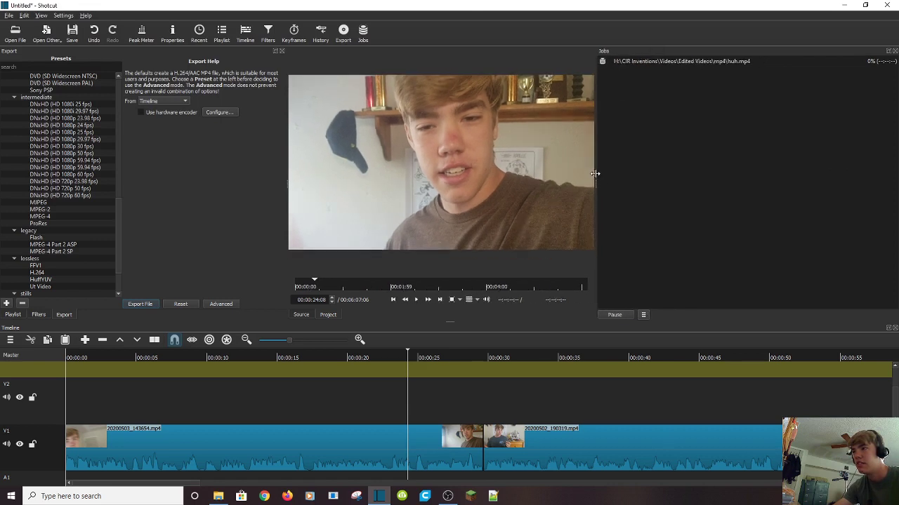
{"action": "left_click", "coordinate": [795, 60]}
{"action": "right_click", "coordinate": [794, 60]}
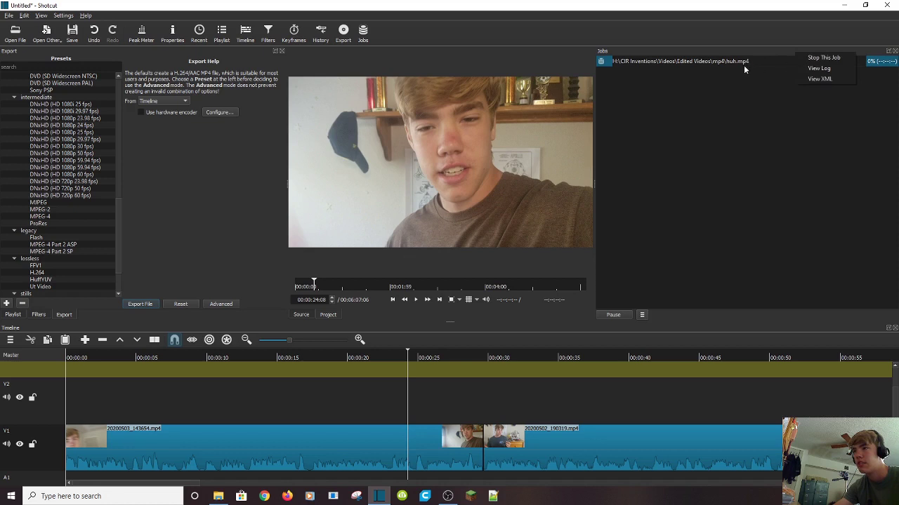
{"action": "left_click", "coordinate": [812, 59]}
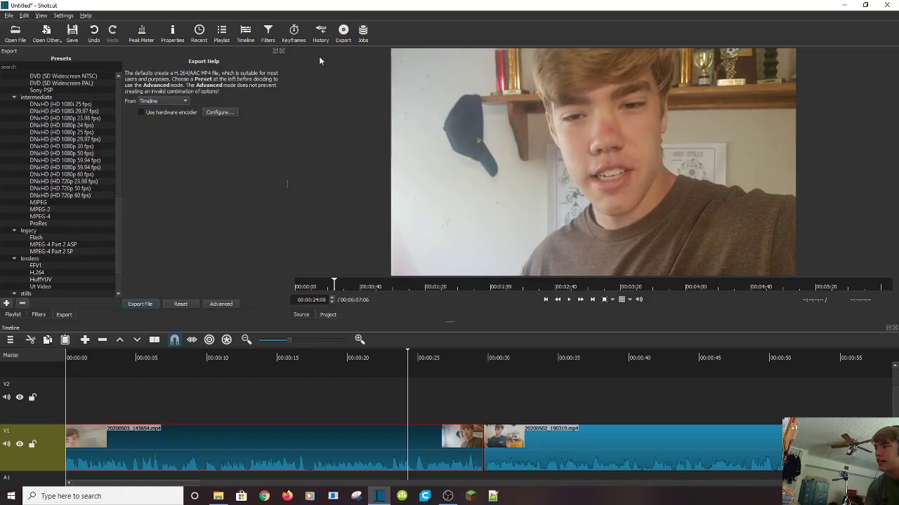
Show the first clip's Properties and try changing its aspect ratio to 15:9.
{"action": "left_click", "coordinate": [172, 41]}
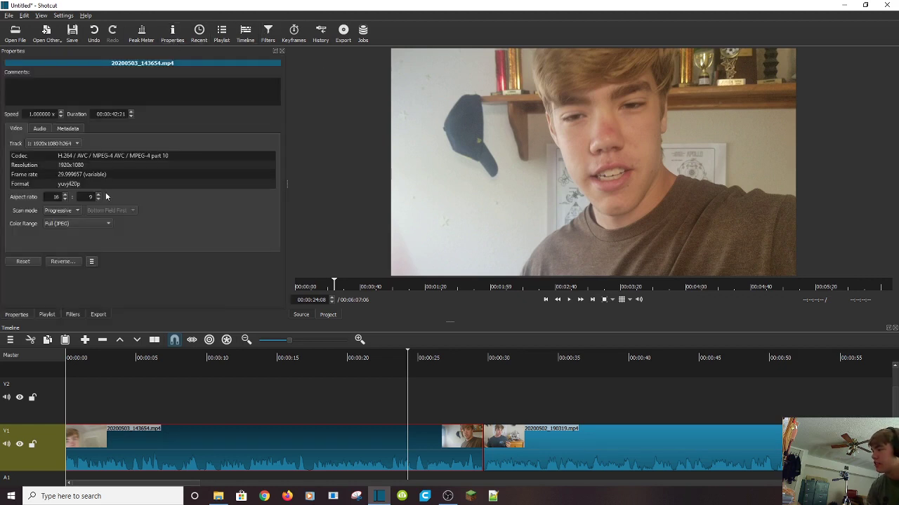
{"action": "left_click", "coordinate": [64, 199]}
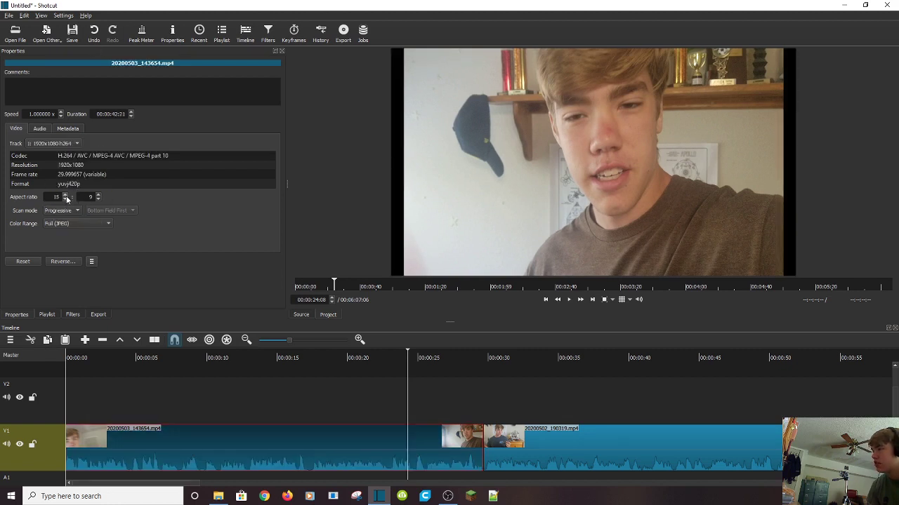
{"action": "scroll", "coordinate": [67, 199], "scroll_direction": "up", "scroll_amount": 1}
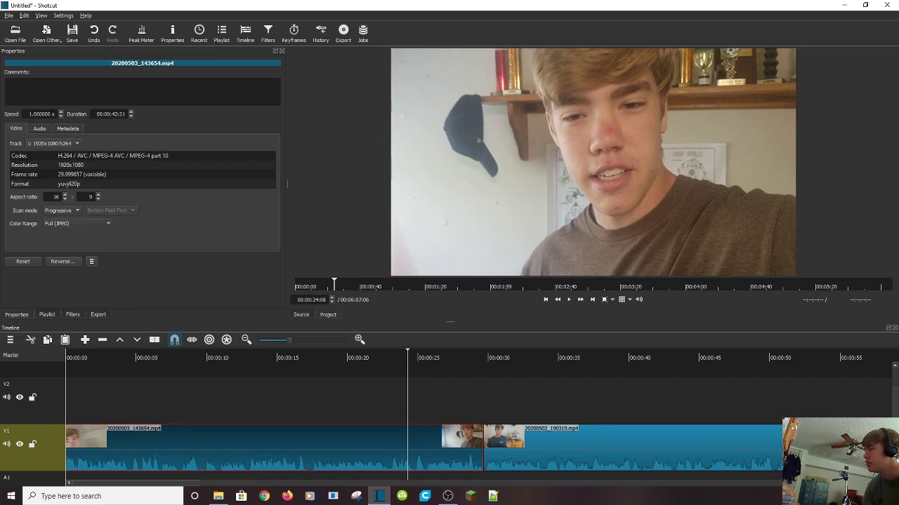
Set the clip's speed to 2 so it lasts 00:00:21:10, then play it back from about 6 seconds.
{"action": "double_click", "coordinate": [49, 114]}
{"action": "key", "text": "ctrl+a"}
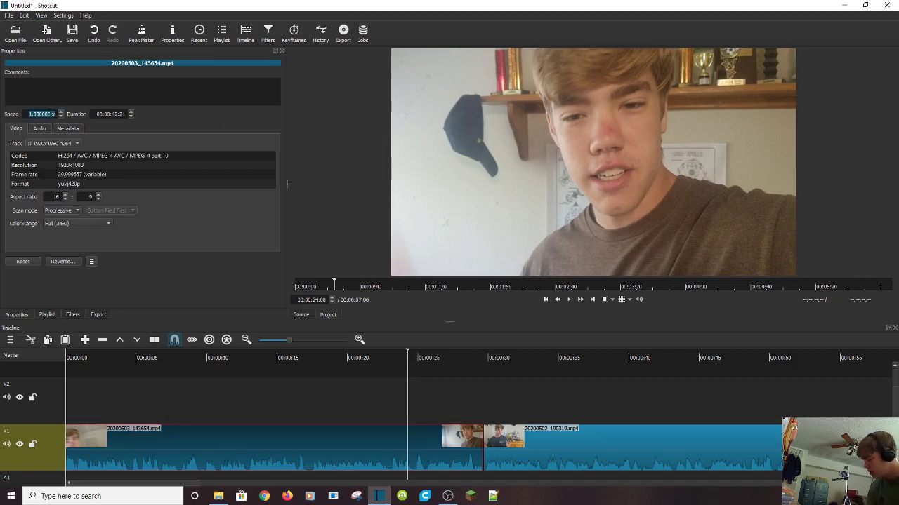
{"action": "type", "text": "2"}
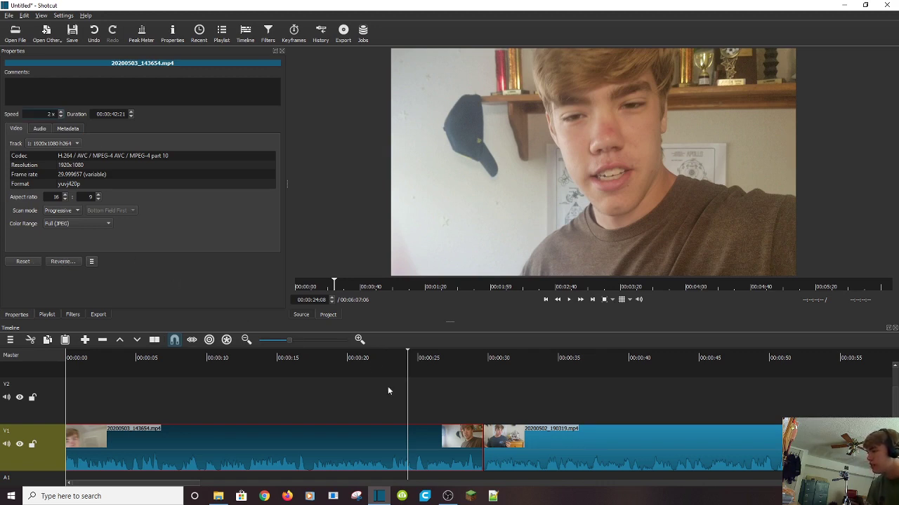
{"action": "key", "text": "Return"}
{"action": "left_click", "coordinate": [338, 359]}
{"action": "left_click_drag", "start_coordinate": [305, 359], "coordinate": [160, 358]}
{"action": "left_click", "coordinate": [569, 299]}
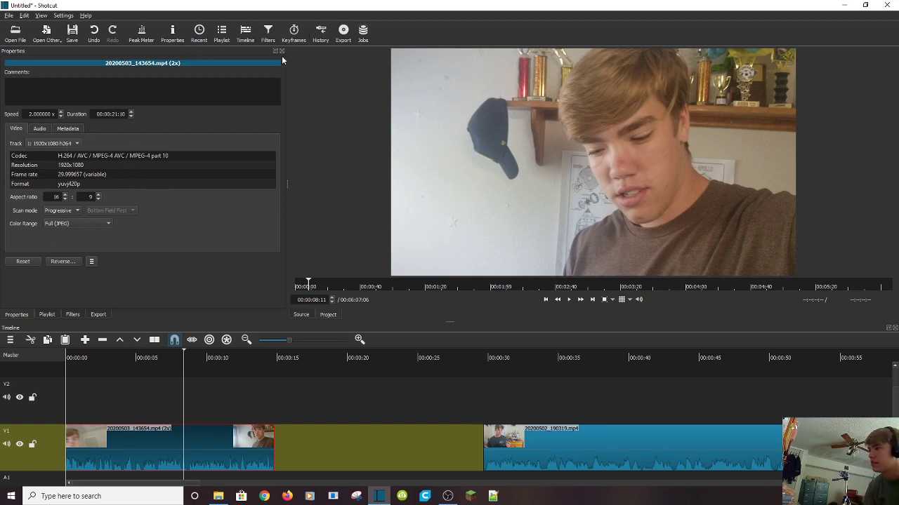
Reset the first clip's speed so it runs straight into 20200502_190319.mp4 with no gap.
{"action": "left_click", "coordinate": [23, 261]}
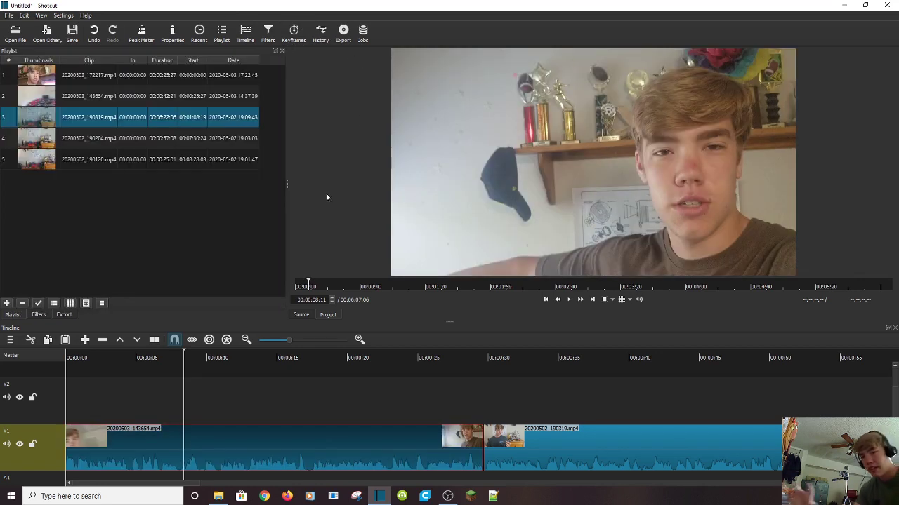